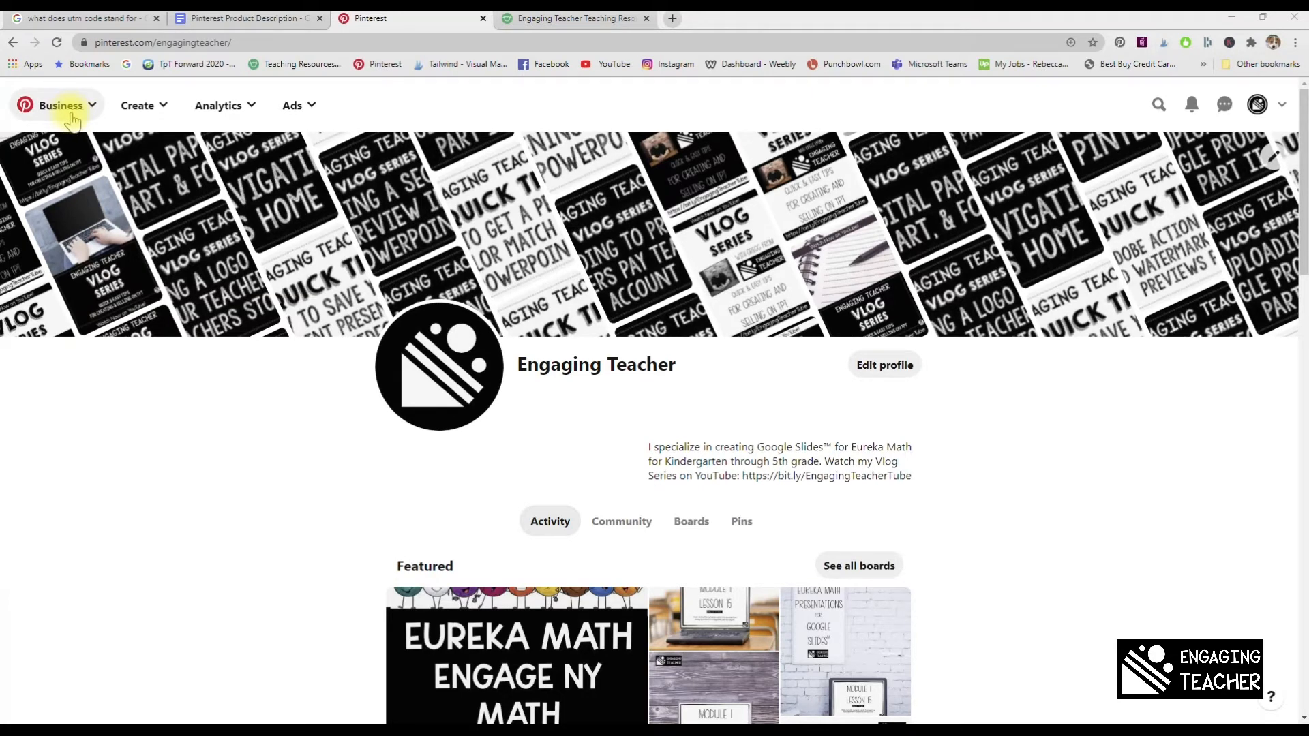
# Step: Start creating a new Pin from the business profile
pyautogui.click(150, 109)
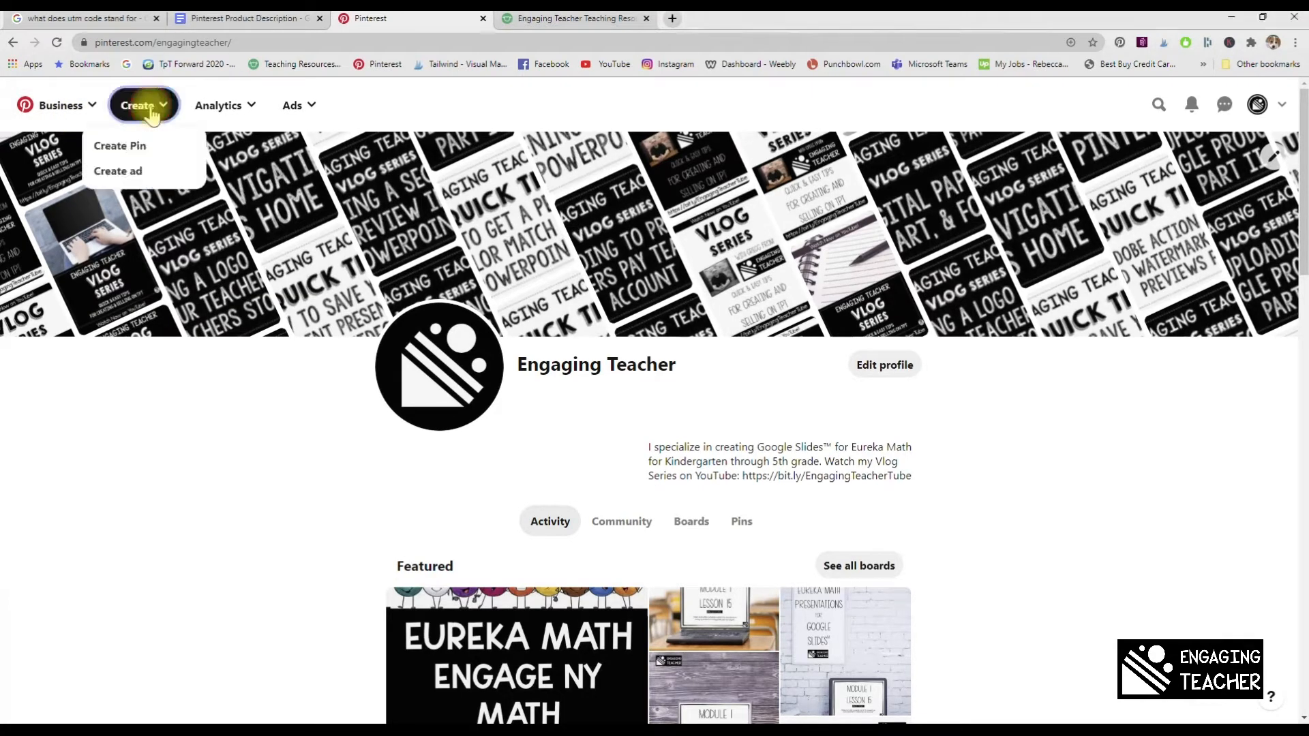
pyautogui.click(137, 145)
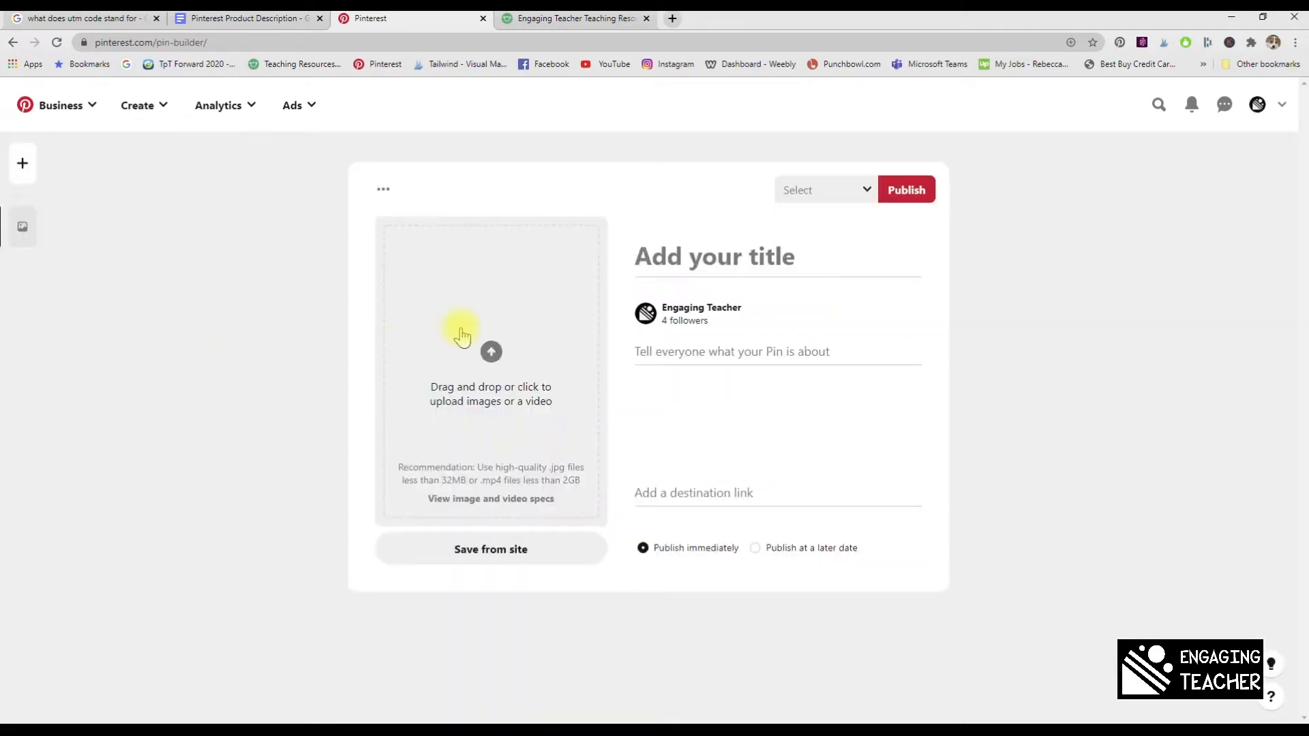
# Step: Add three more blank Pin drafts to the builder, and reopen it with a single blank Pin
pyautogui.click(22, 163)
pyautogui.click(22, 166)
pyautogui.click(22, 167)
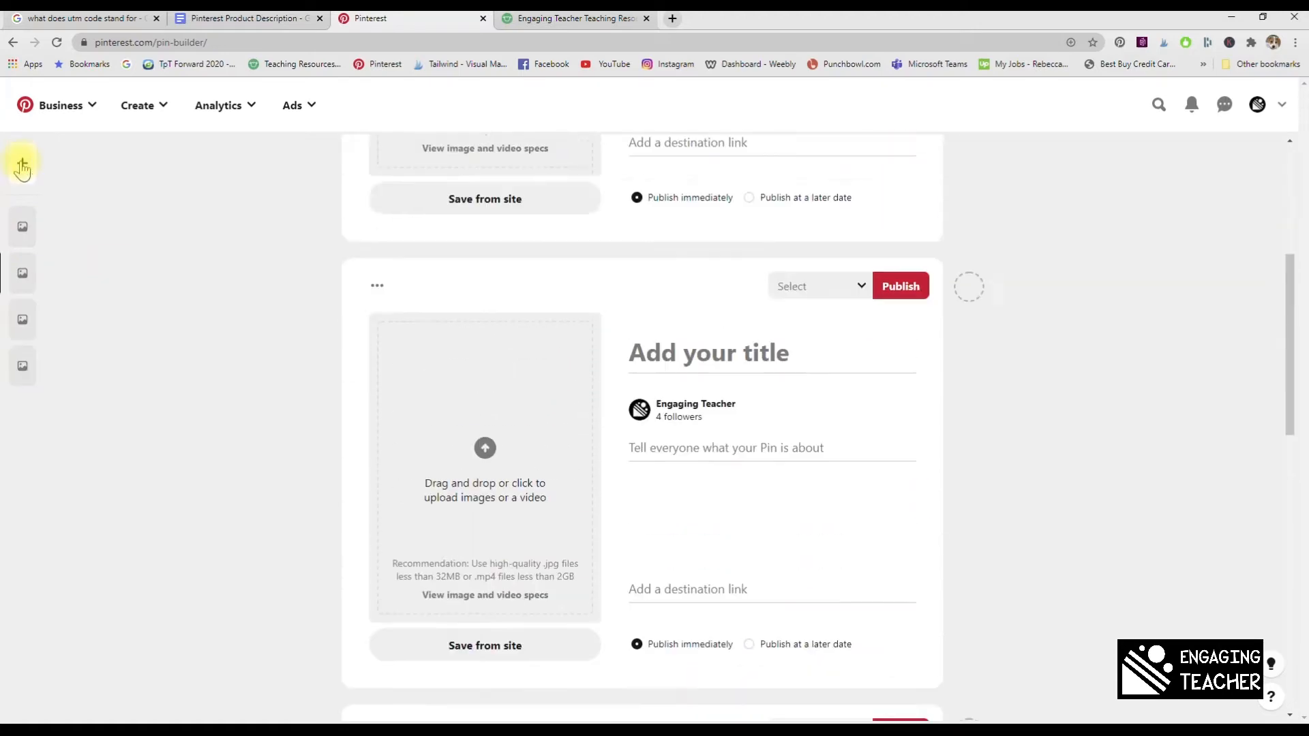
pyautogui.scroll(10, 620, 388)
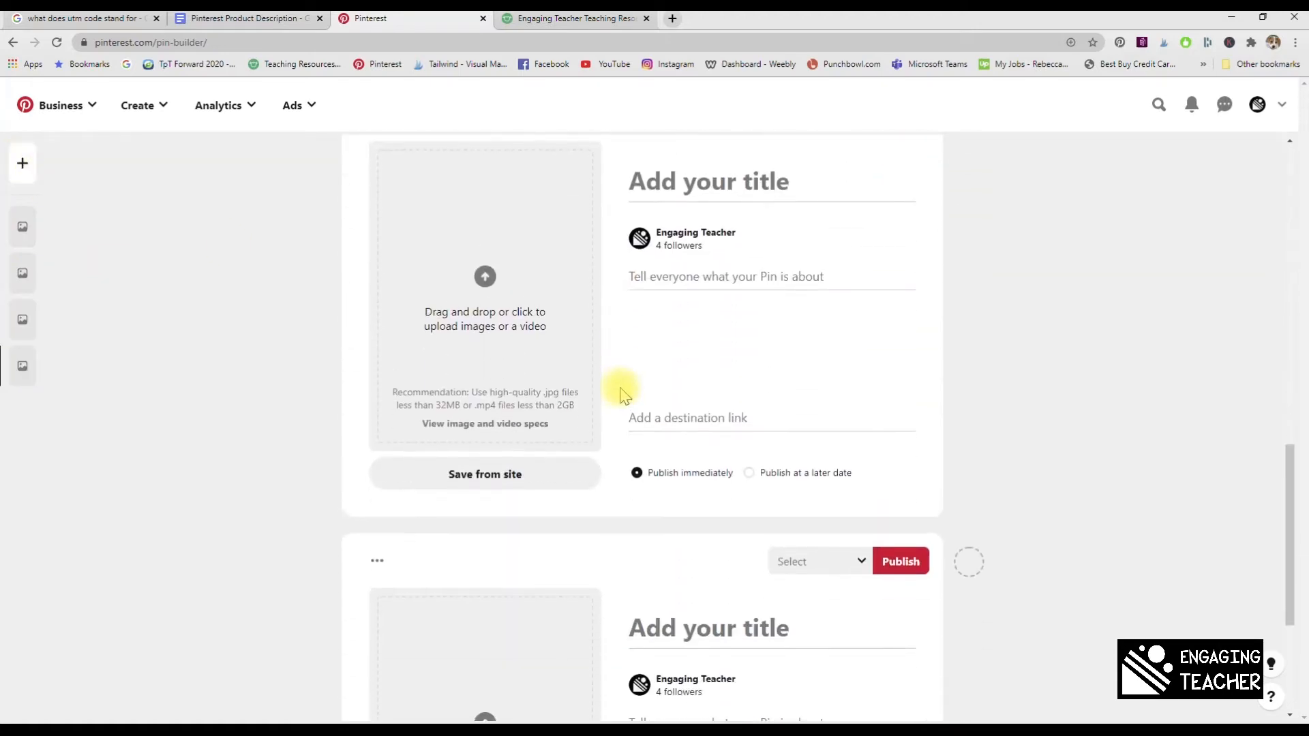
pyautogui.click(145, 106)
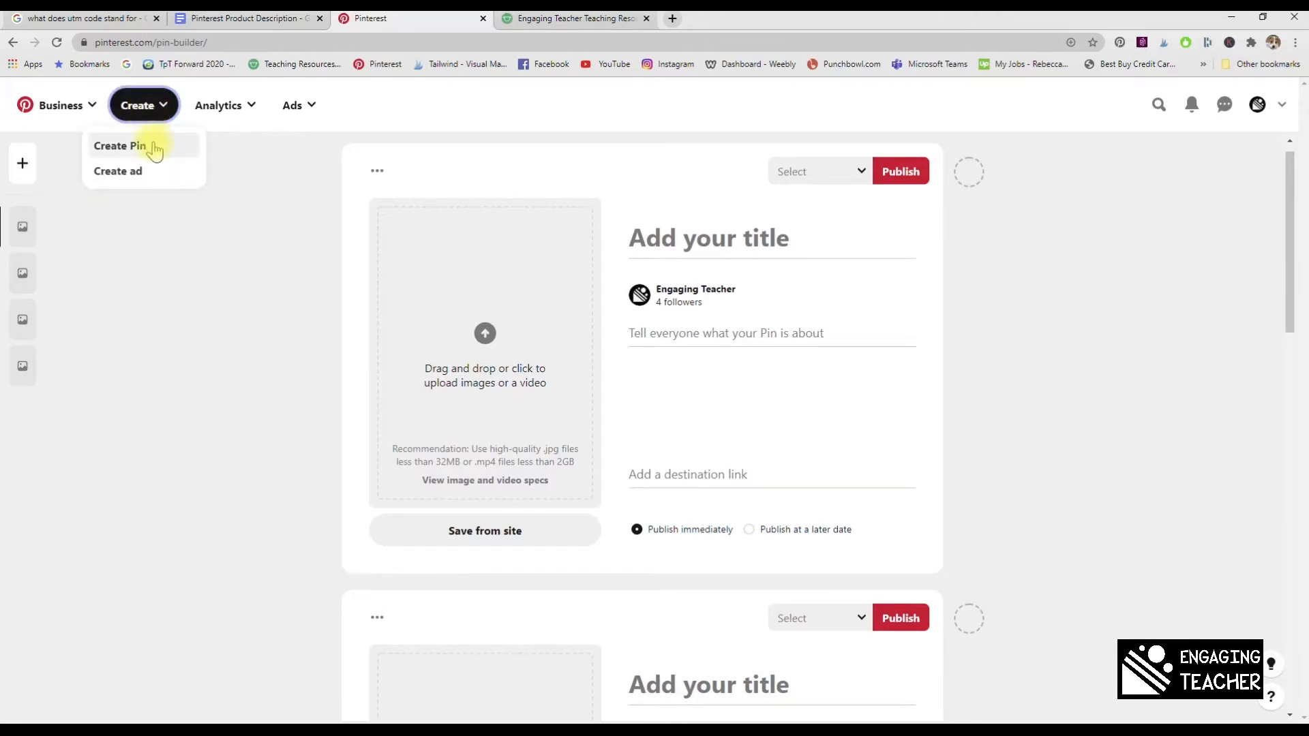
pyautogui.click(147, 142)
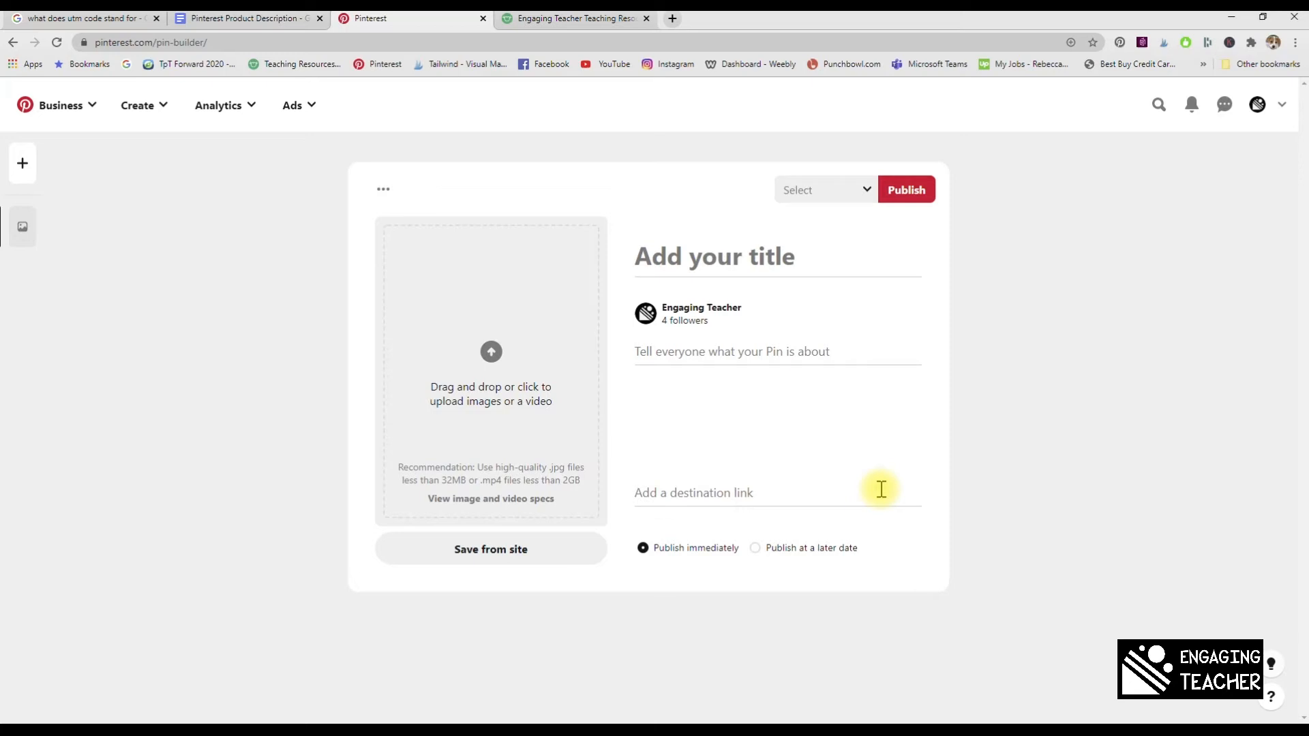
# Step: Examine the Teachers Pay Teachers custom URL builder through the store's traffic dashboard, and the prepared UTM links in the Pinterest Product Description document
pyautogui.click(529, 27)
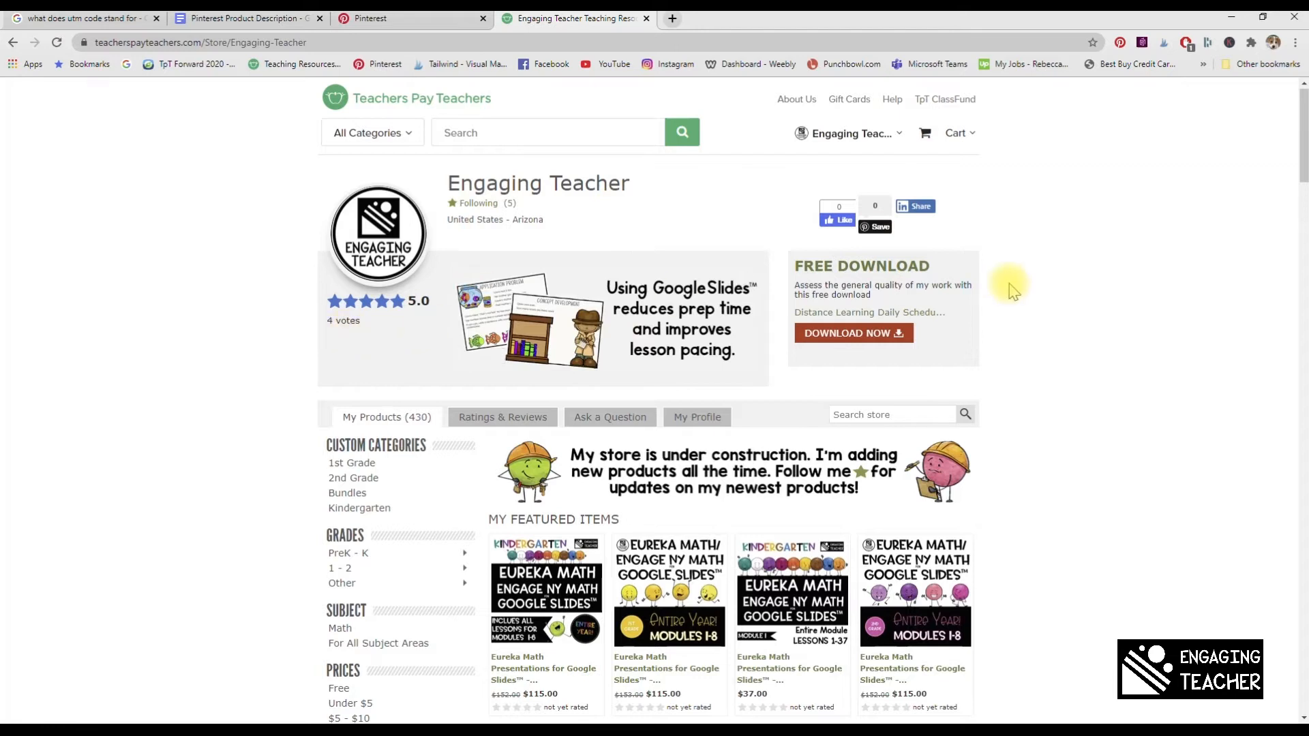
pyautogui.click(841, 140)
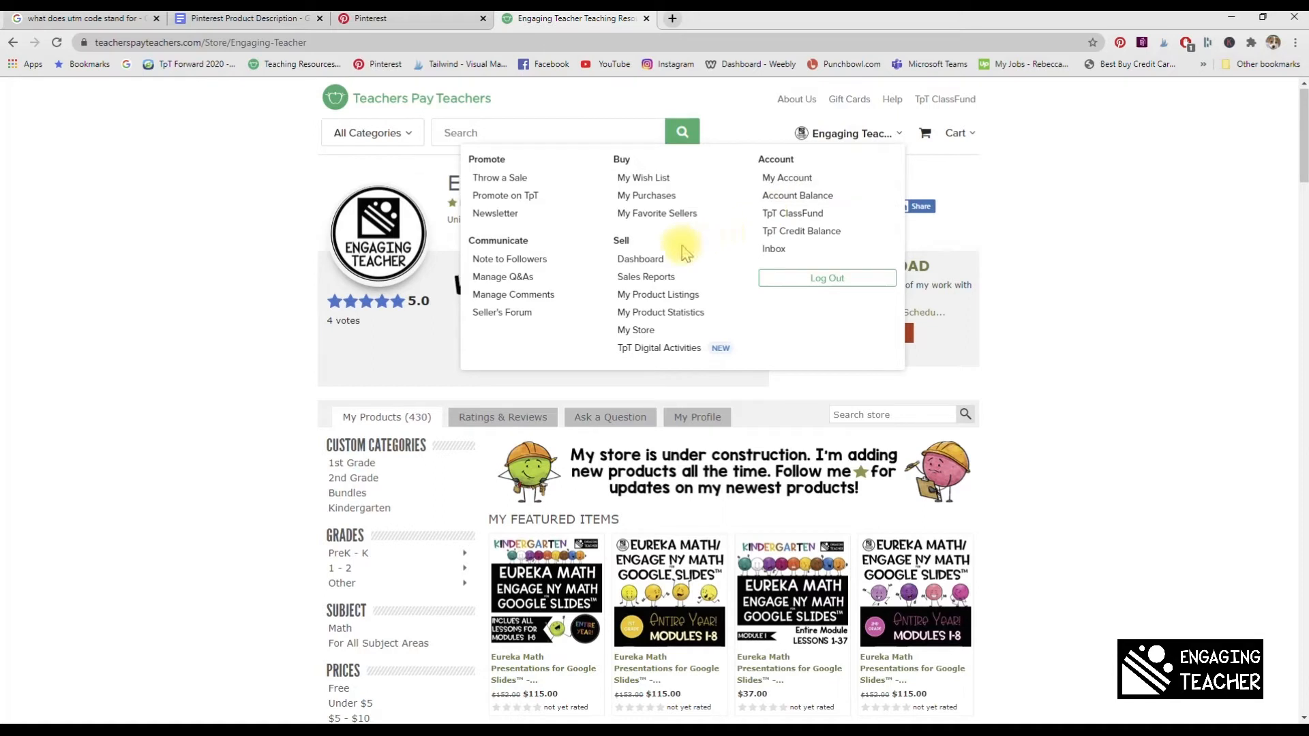
pyautogui.click(645, 266)
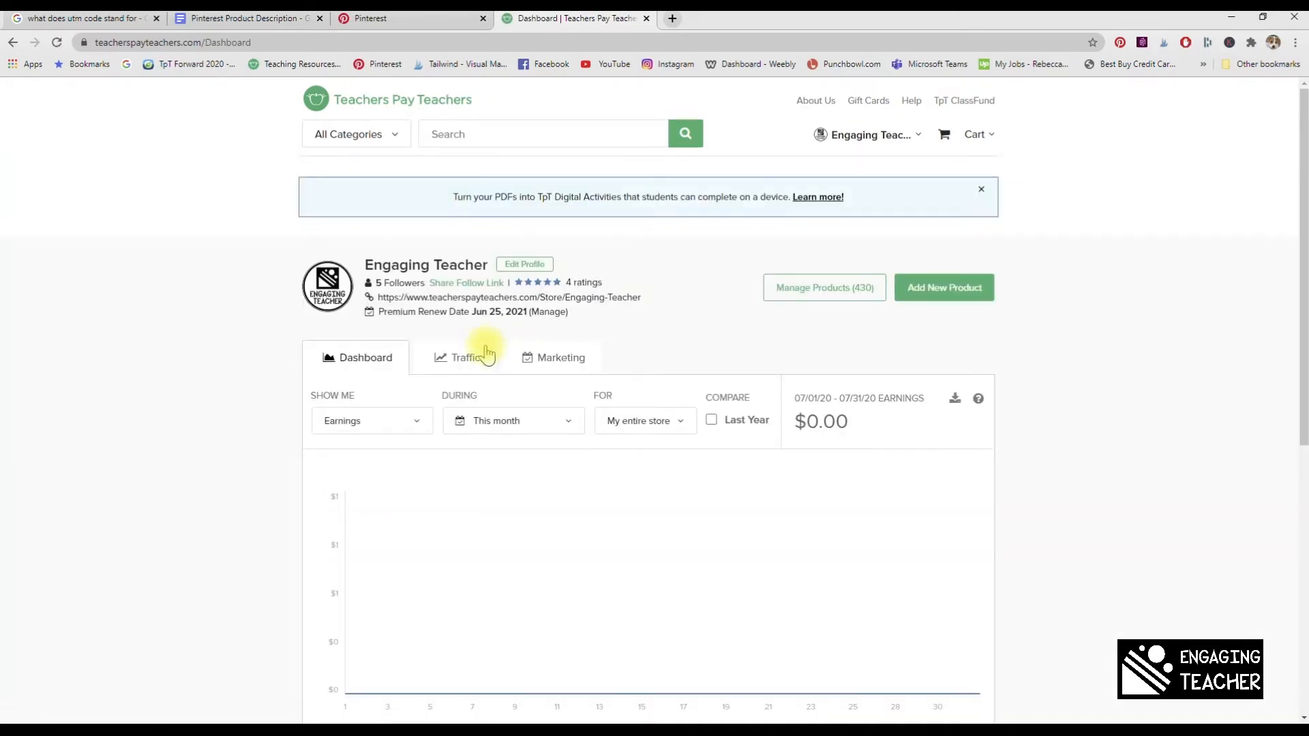
pyautogui.click(464, 361)
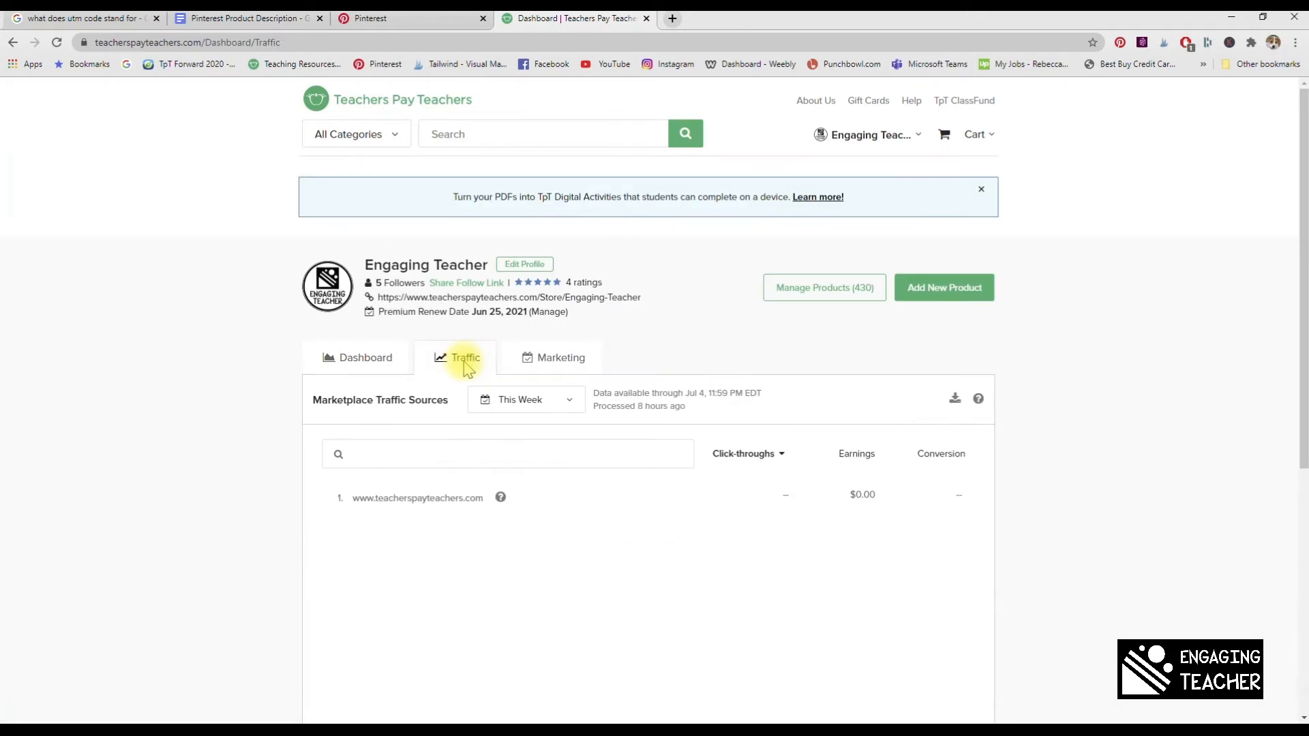
pyautogui.scroll(-4, 464, 365)
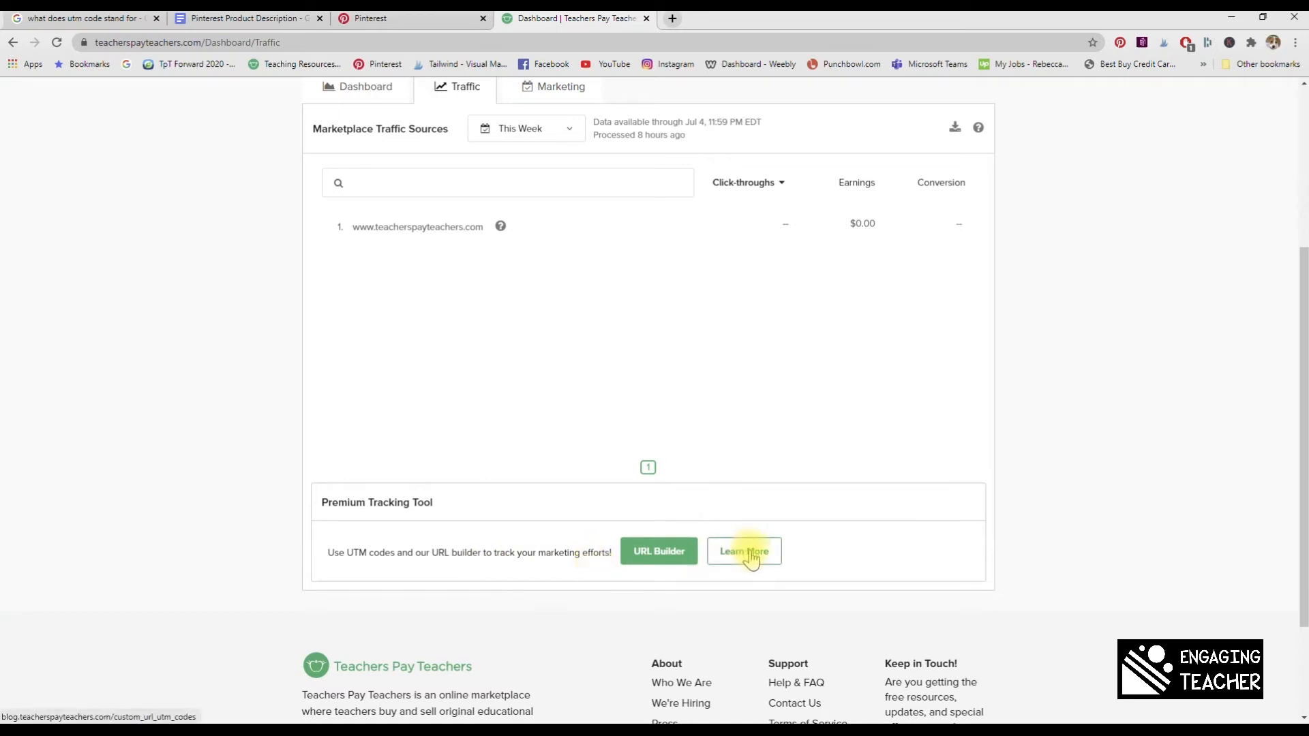
pyautogui.click(670, 555)
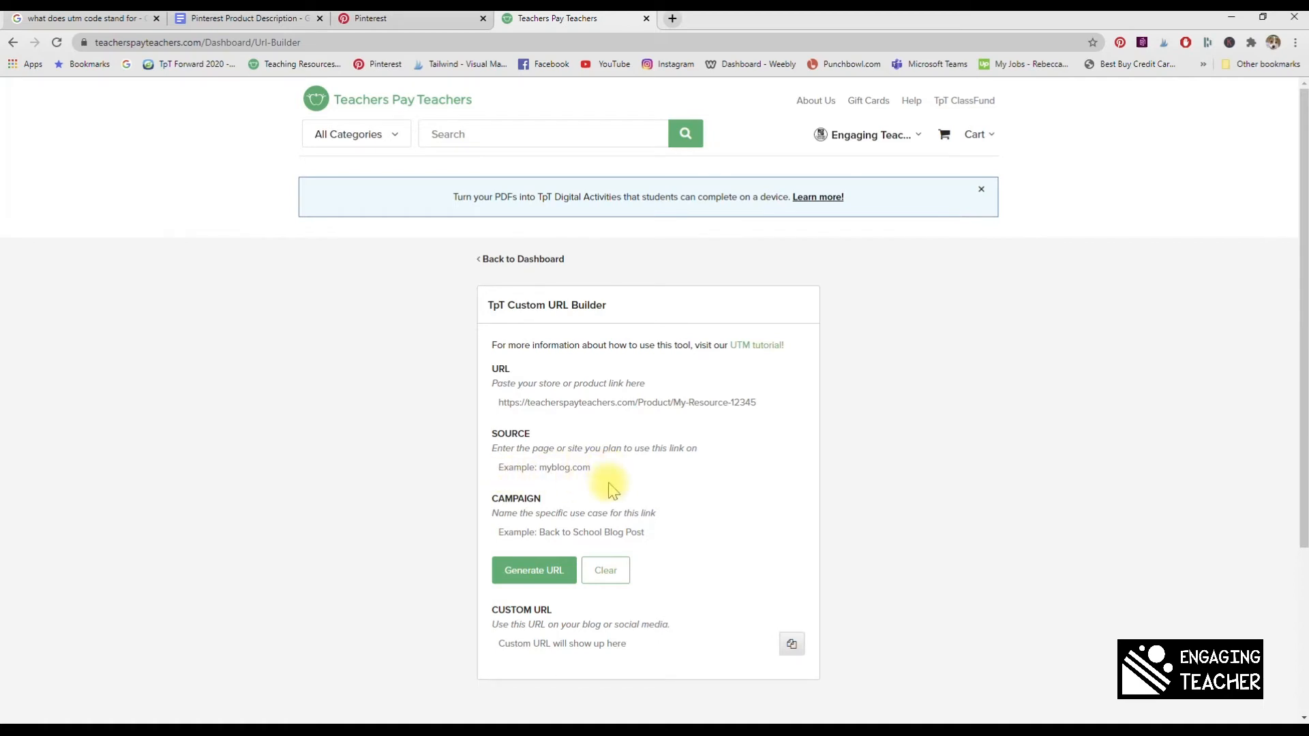
pyautogui.scroll(-2, 612, 490)
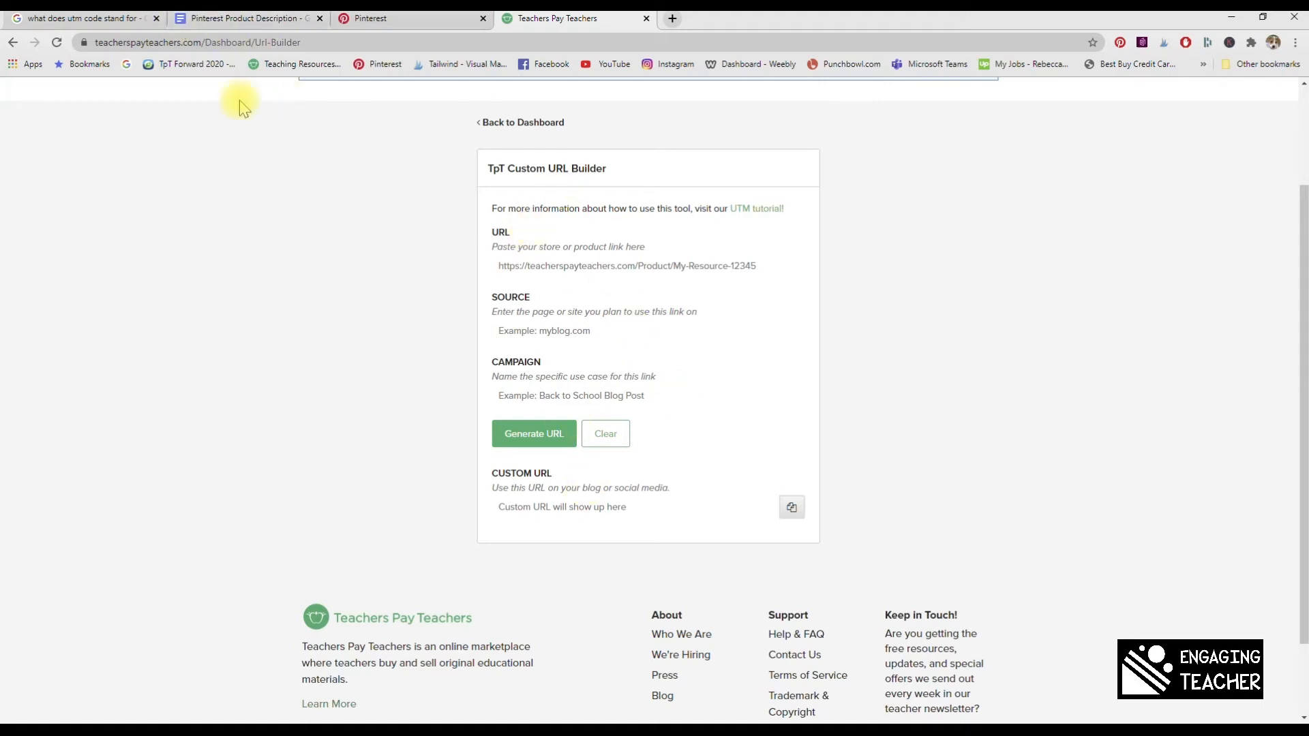
pyautogui.click(262, 19)
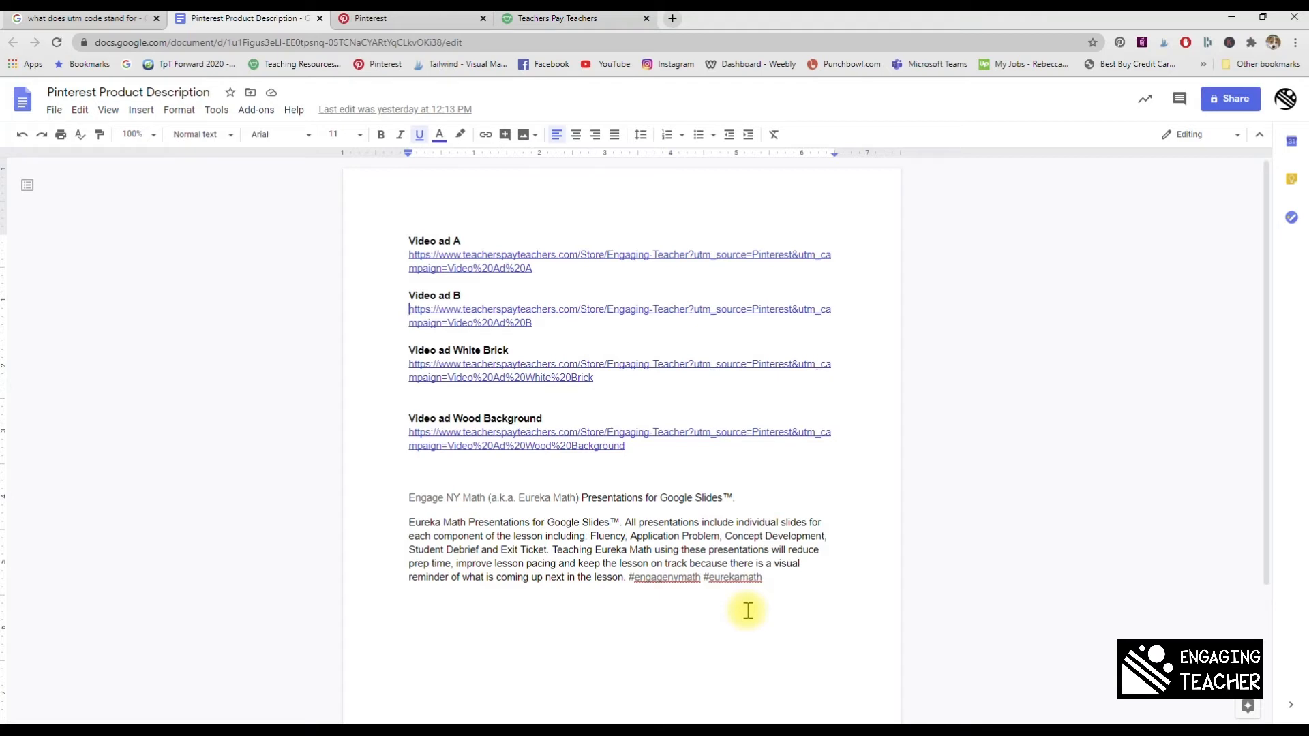
# Step: Upload the Eureka Math Presentations for Google Slides video to the blank Pinterest Pin
pyautogui.click(399, 21)
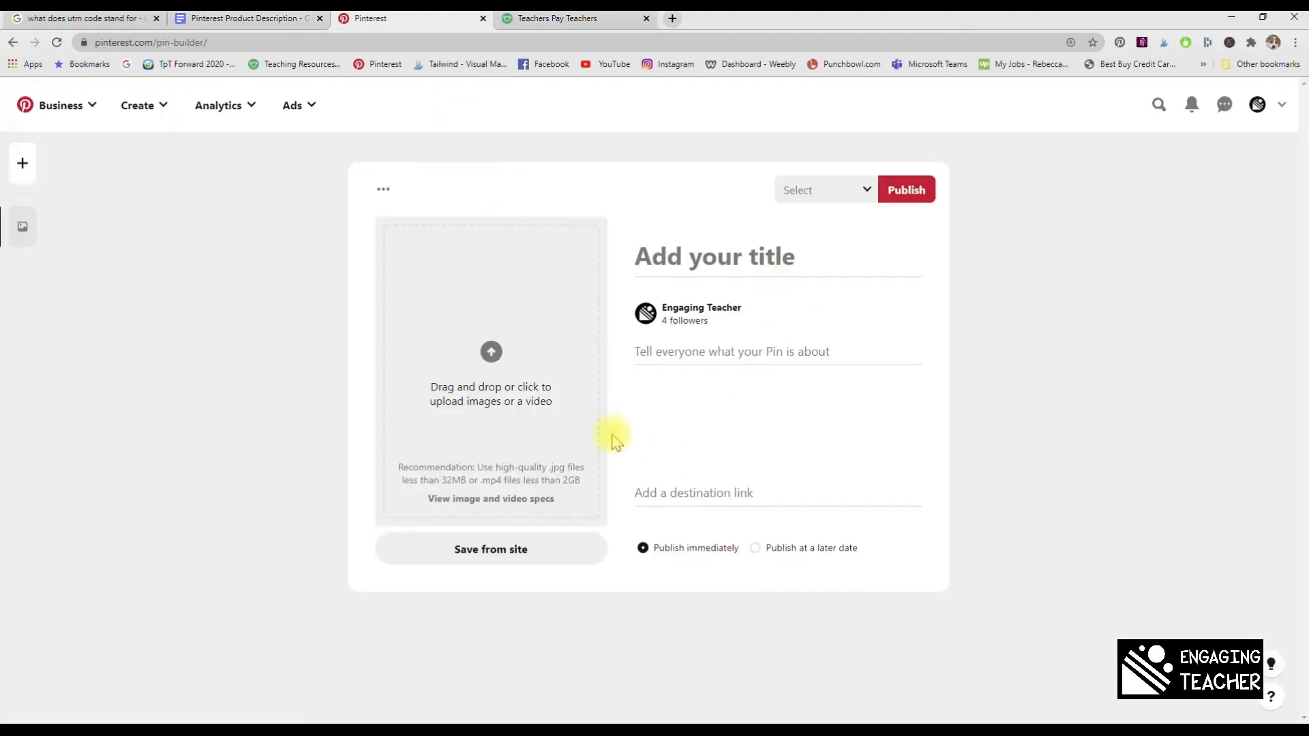
pyautogui.click(491, 355)
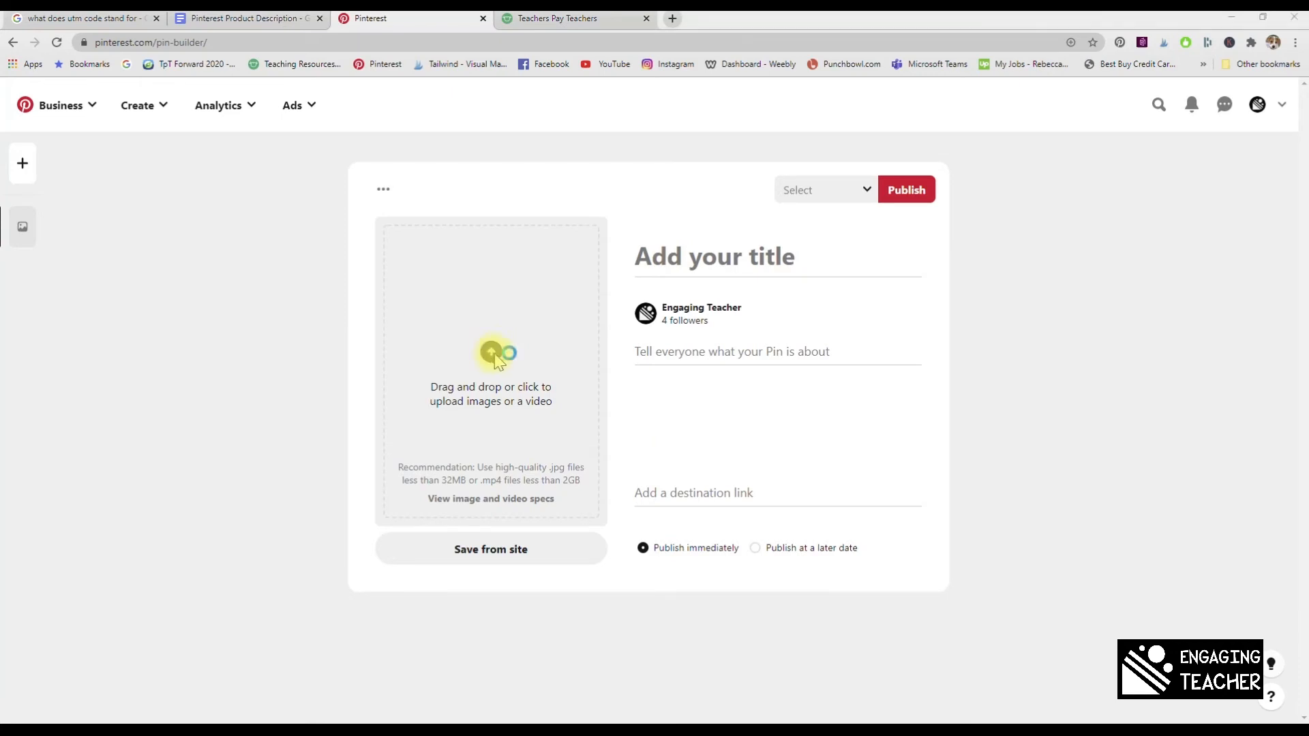
pyautogui.moveTo(379, 20); pyautogui.dragTo(0, 265)
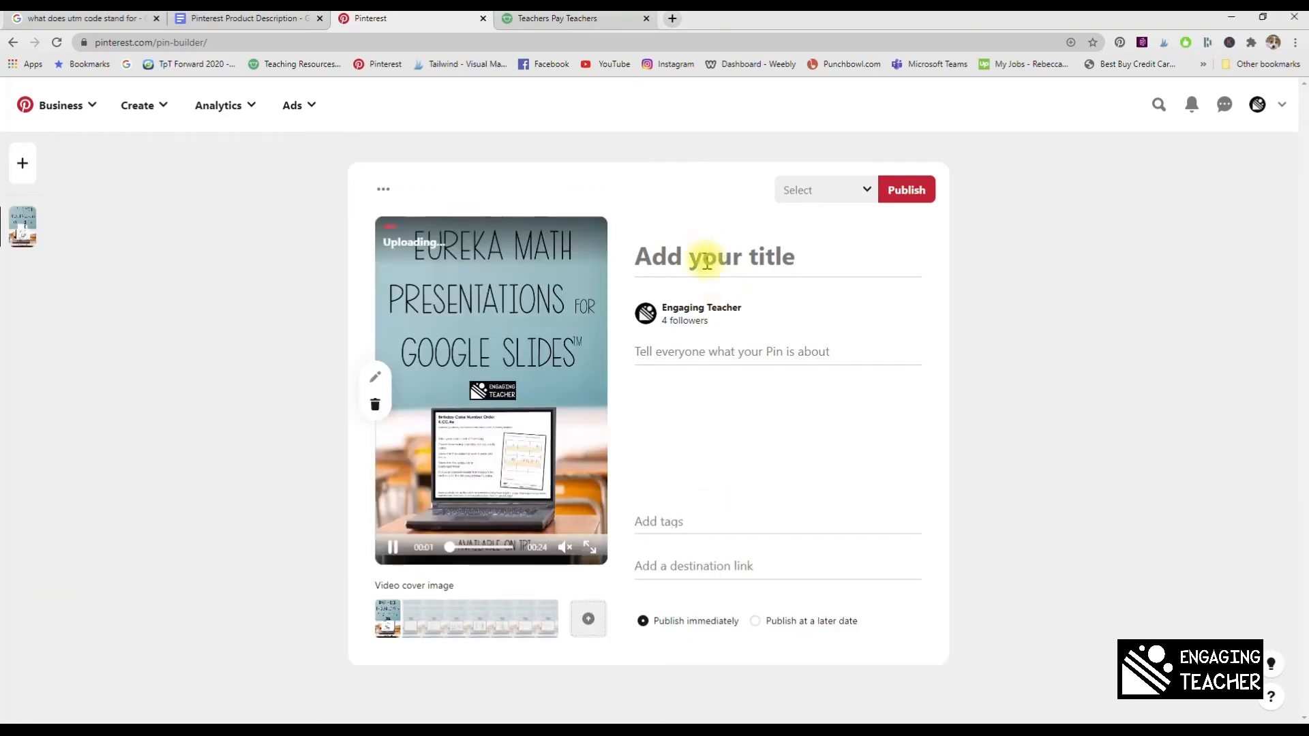
# Step: Copy the title line from the product description document into the Pin title as "Engage NY Math (a.k.a. Eureka Math) Presentations for Google Slides™", without the period
pyautogui.click(273, 21)
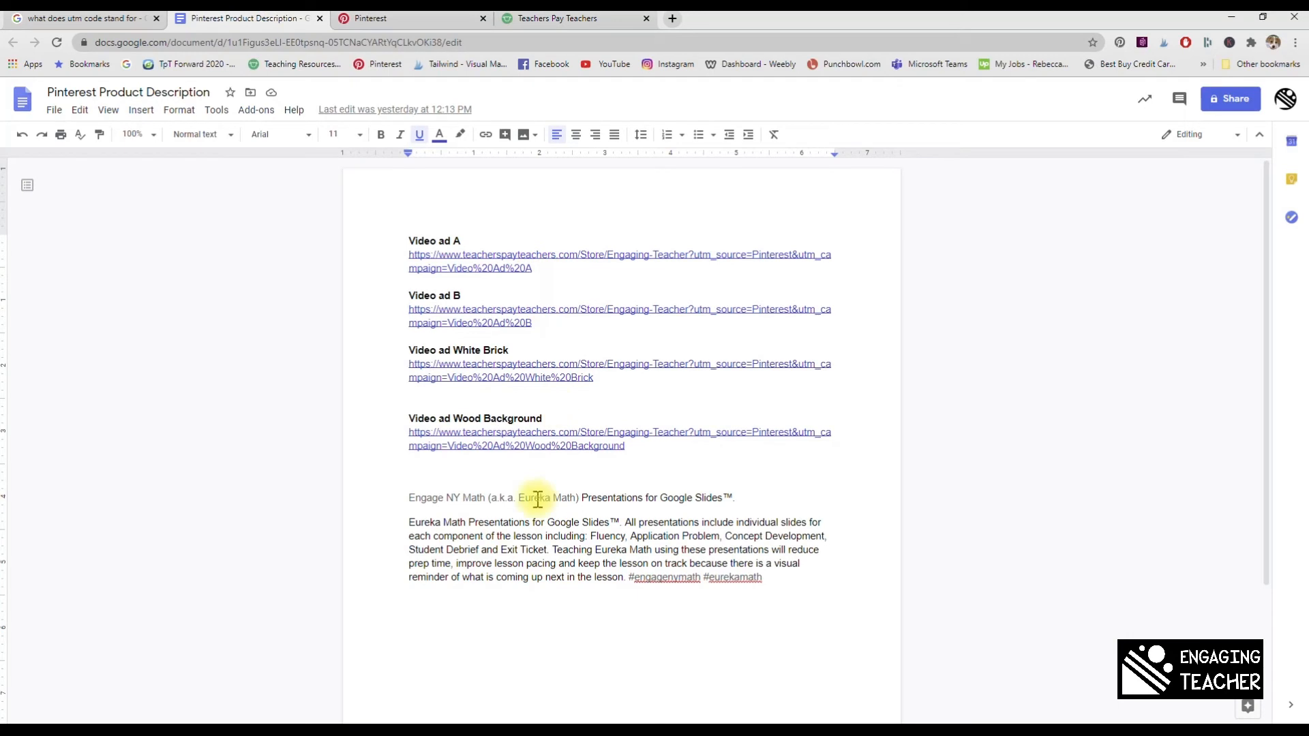
pyautogui.click(409, 500)
pyautogui.moveTo(422, 501); pyautogui.dragTo(788, 506)
pyautogui.hotkey('ctrl', 'c')
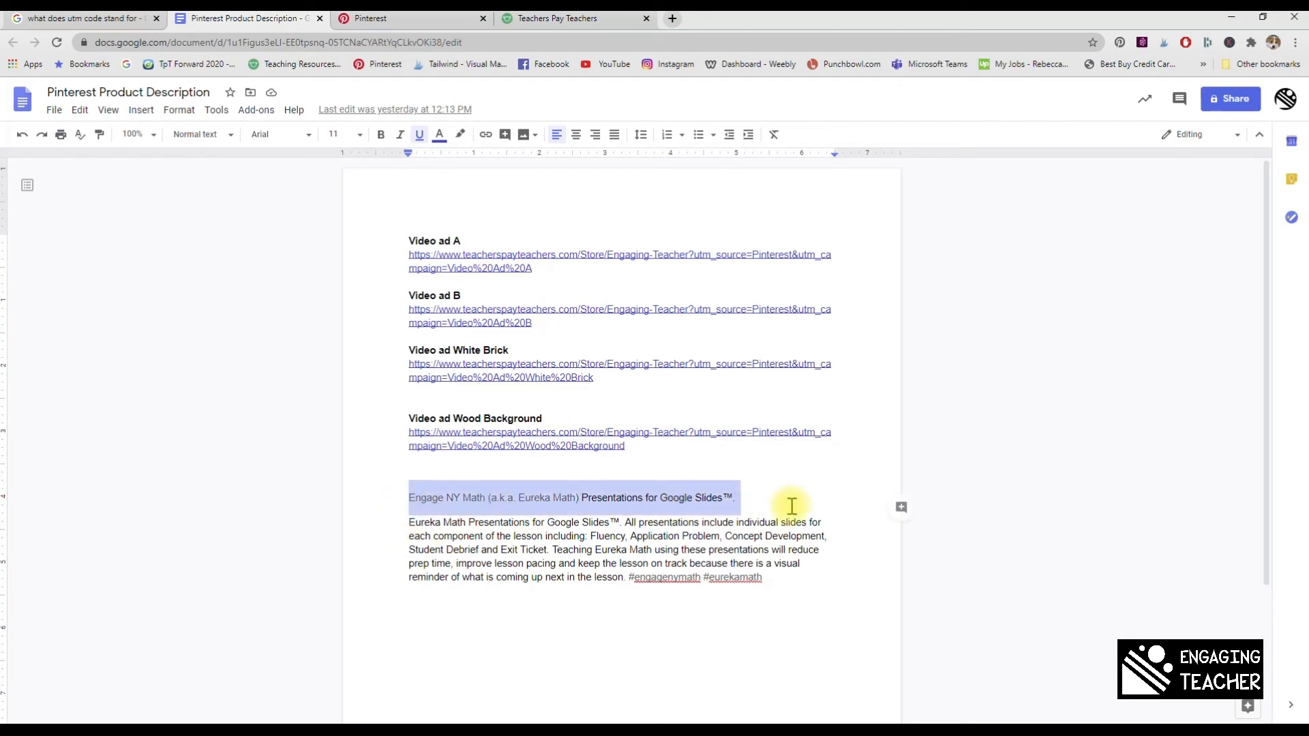
pyautogui.click(382, 19)
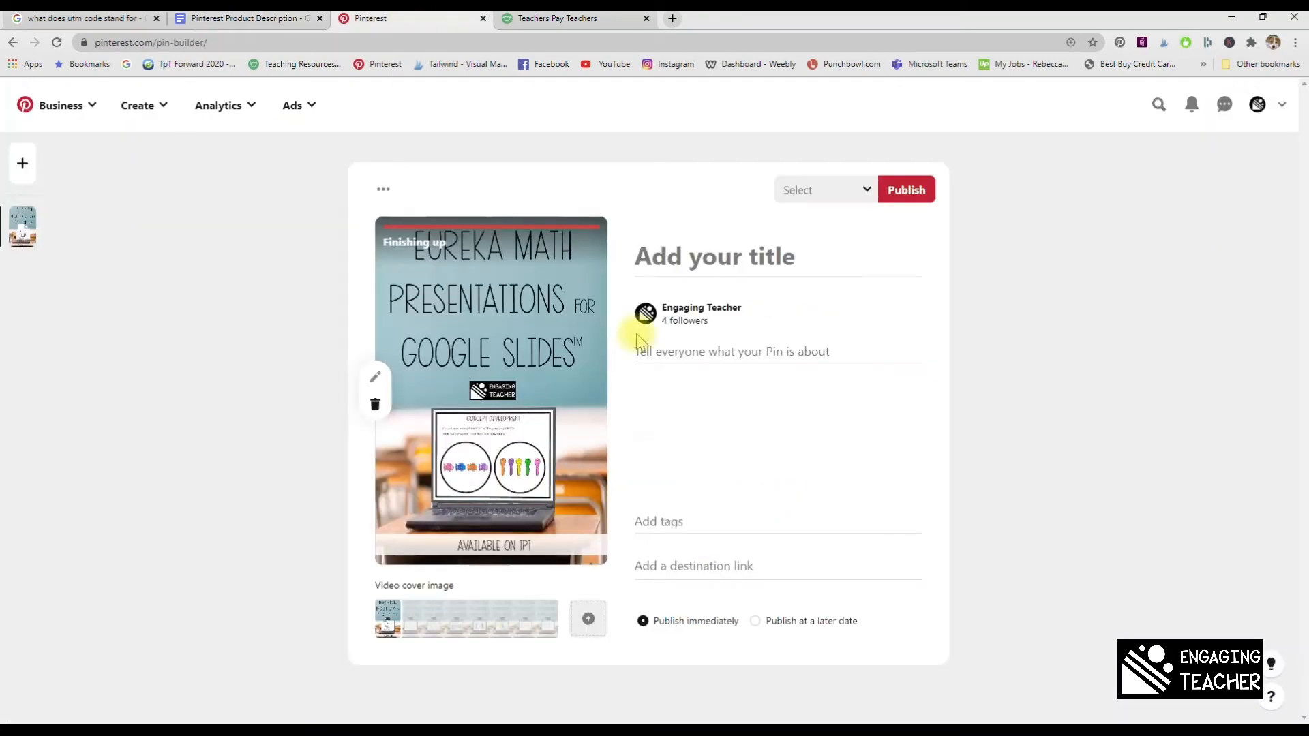
pyautogui.click(683, 255)
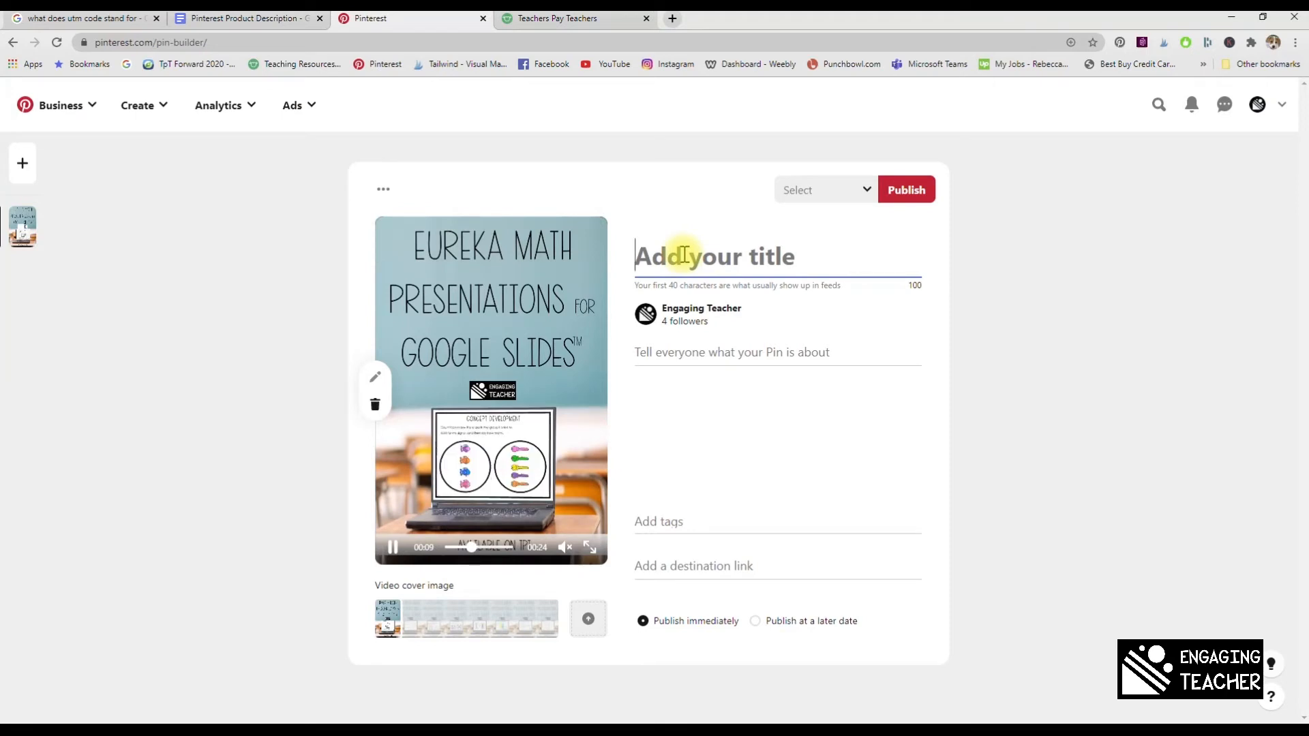
pyautogui.hotkey('ctrl', 'v')
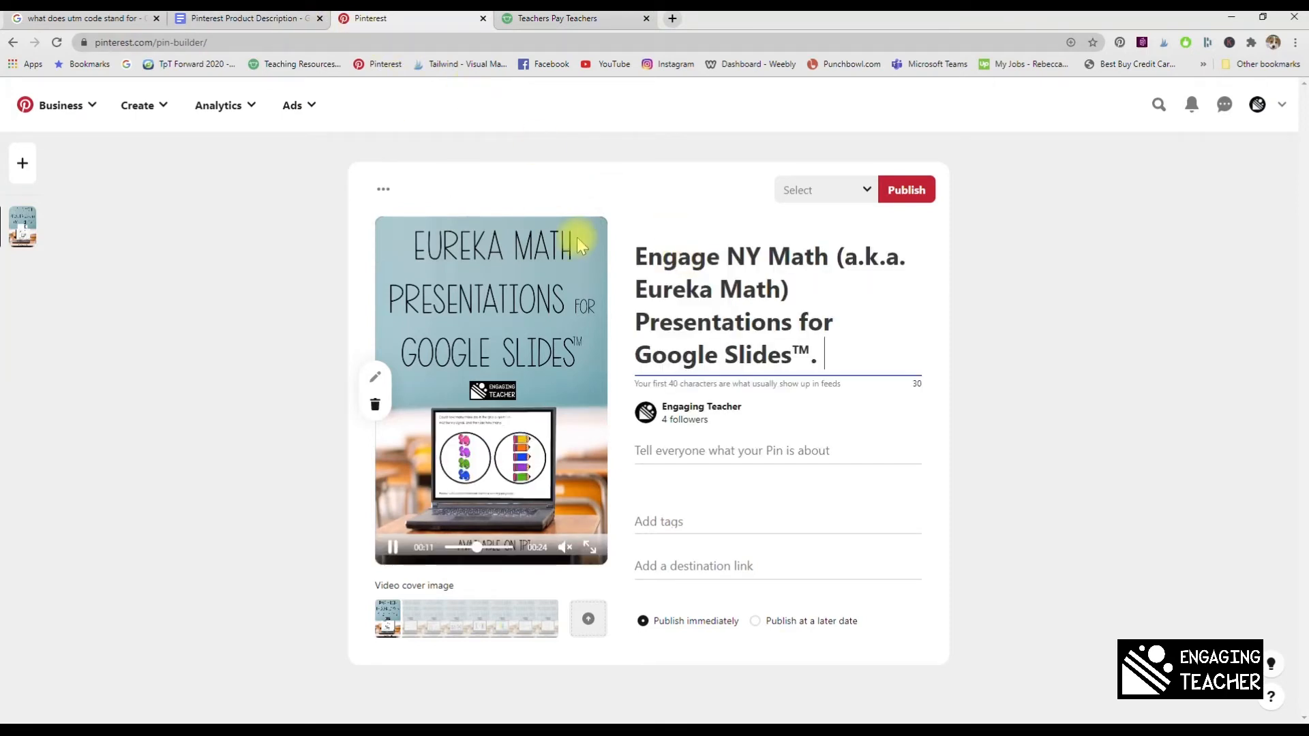
pyautogui.press('BackSpace')
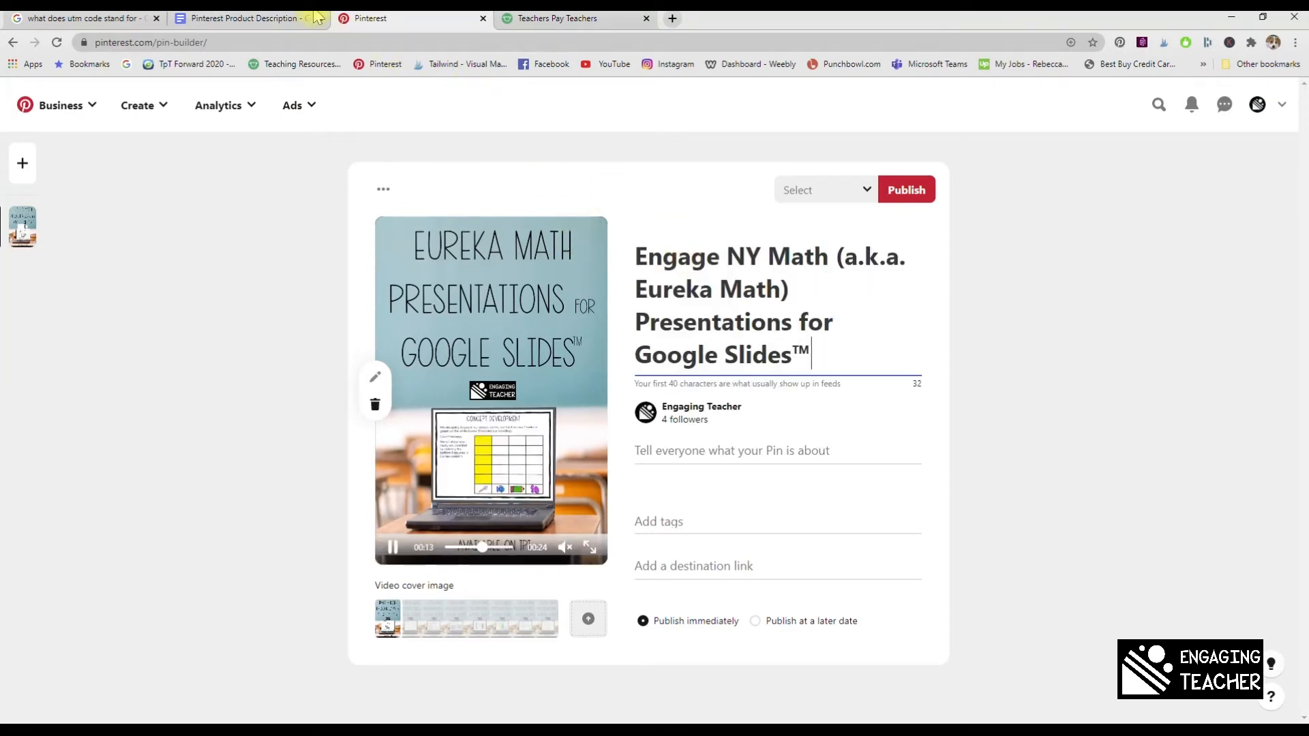
# Step: Copy the Eureka Math Presentations description paragraph, including #engagenymath and #eurekamath, from the document into the Pin's description
pyautogui.click(191, 19)
pyautogui.moveTo(409, 523); pyautogui.dragTo(829, 582)
pyautogui.hotkey('ctrl', 'c')
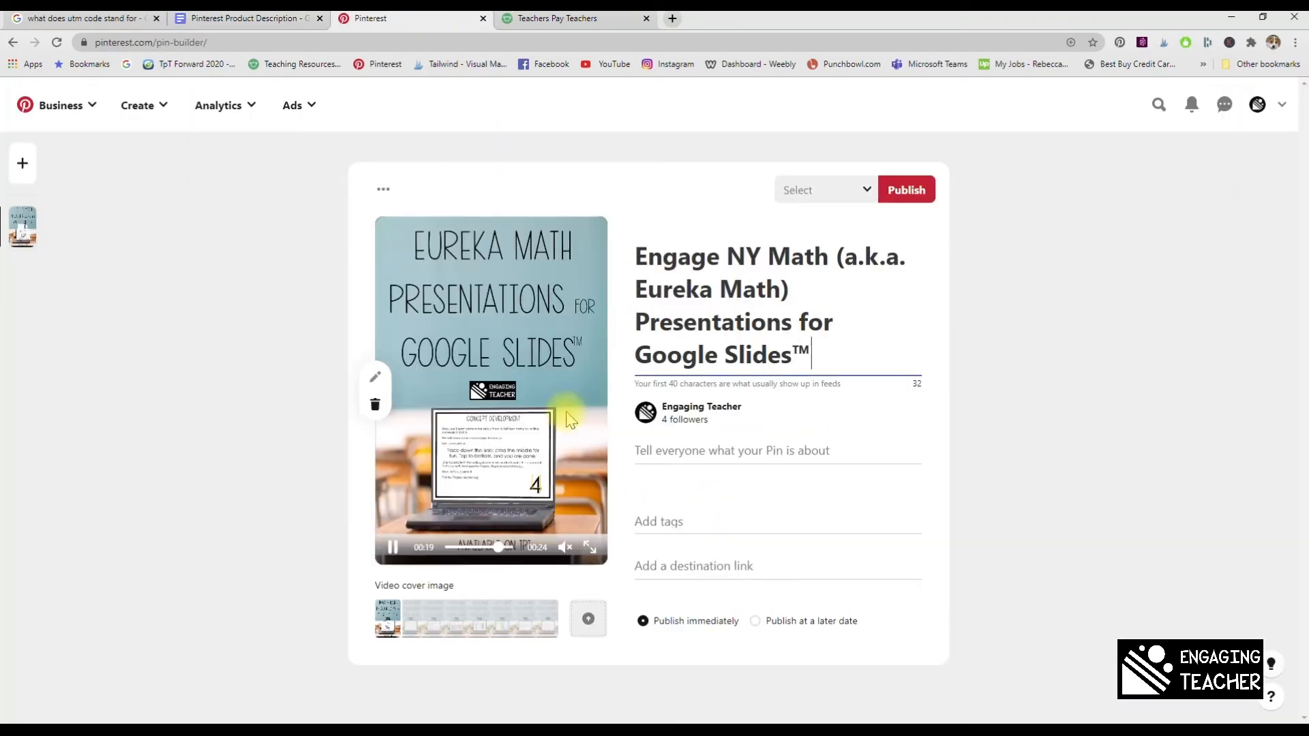
pyautogui.click(675, 450)
pyautogui.hotkey('ctrl', 'v')
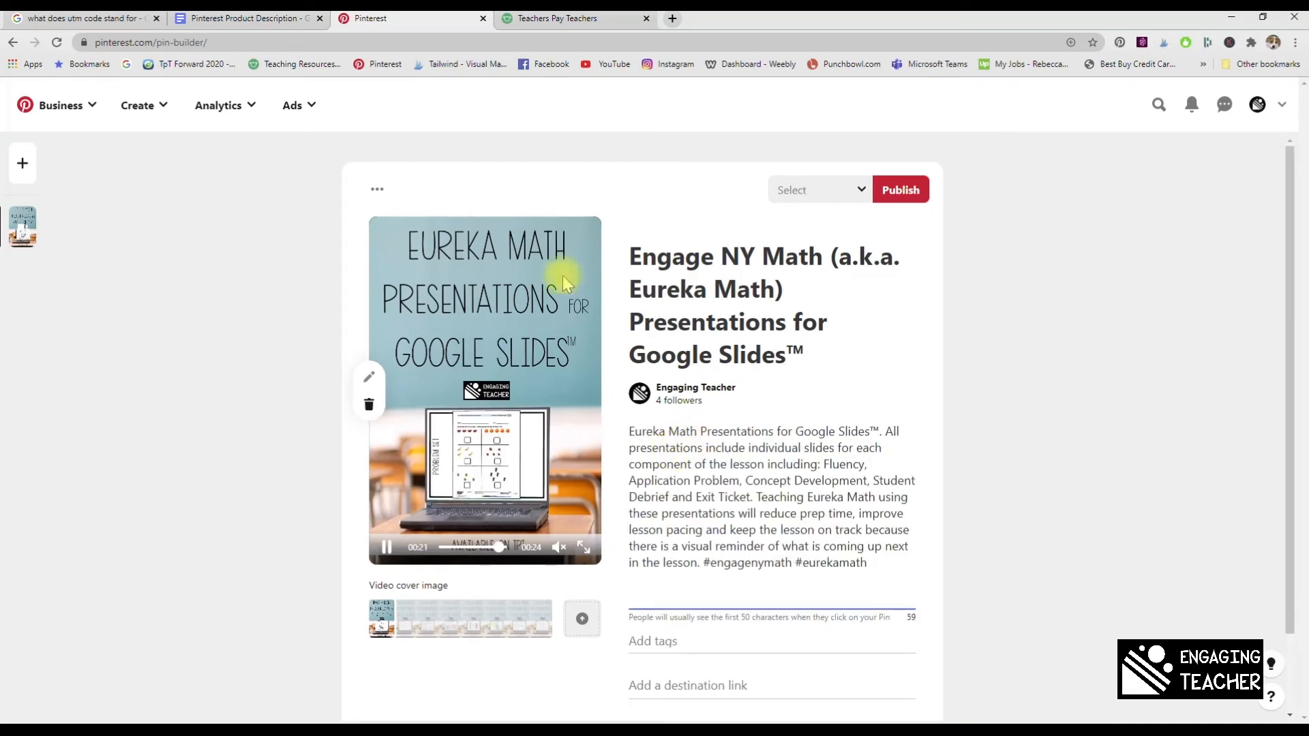
# Step: Copy the Video ad A store link with its UTM tracking from the document into the Pin's destination link
pyautogui.click(292, 26)
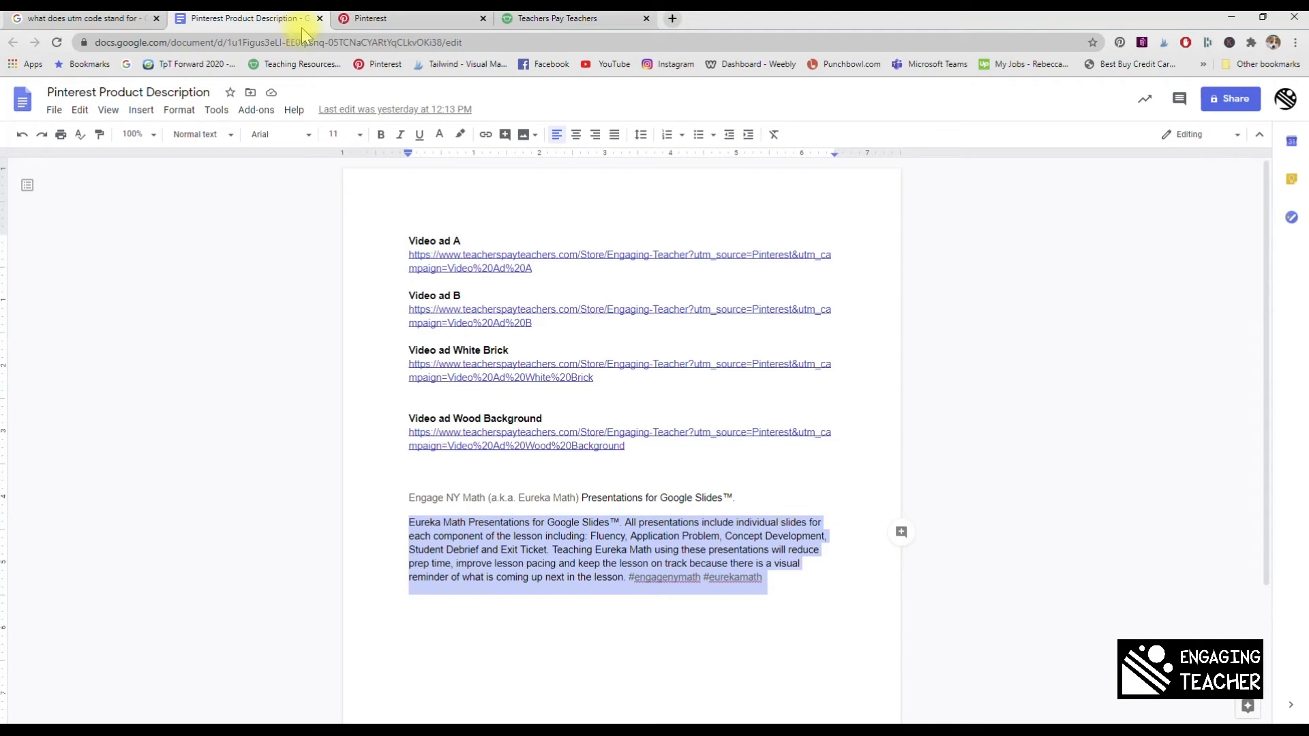
pyautogui.click(418, 20)
pyautogui.click(254, 21)
pyautogui.moveTo(408, 254); pyautogui.dragTo(547, 267)
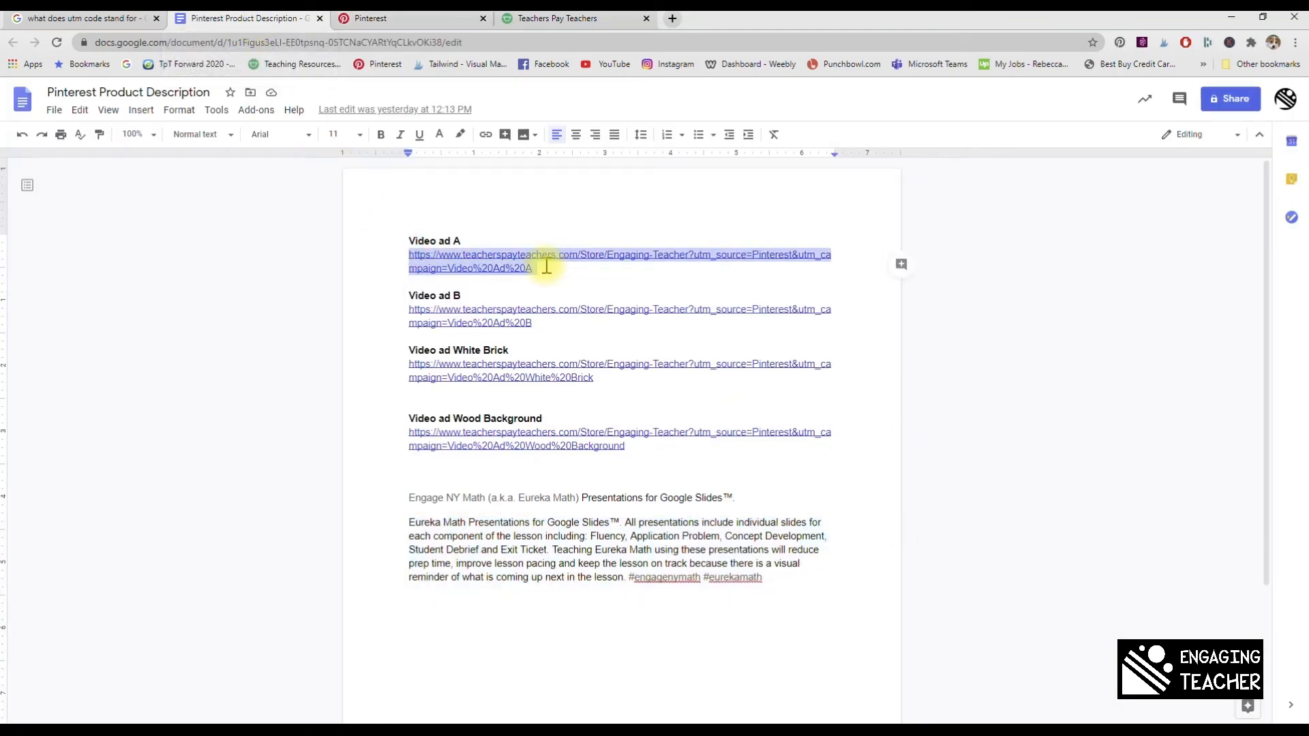
pyautogui.click(443, 19)
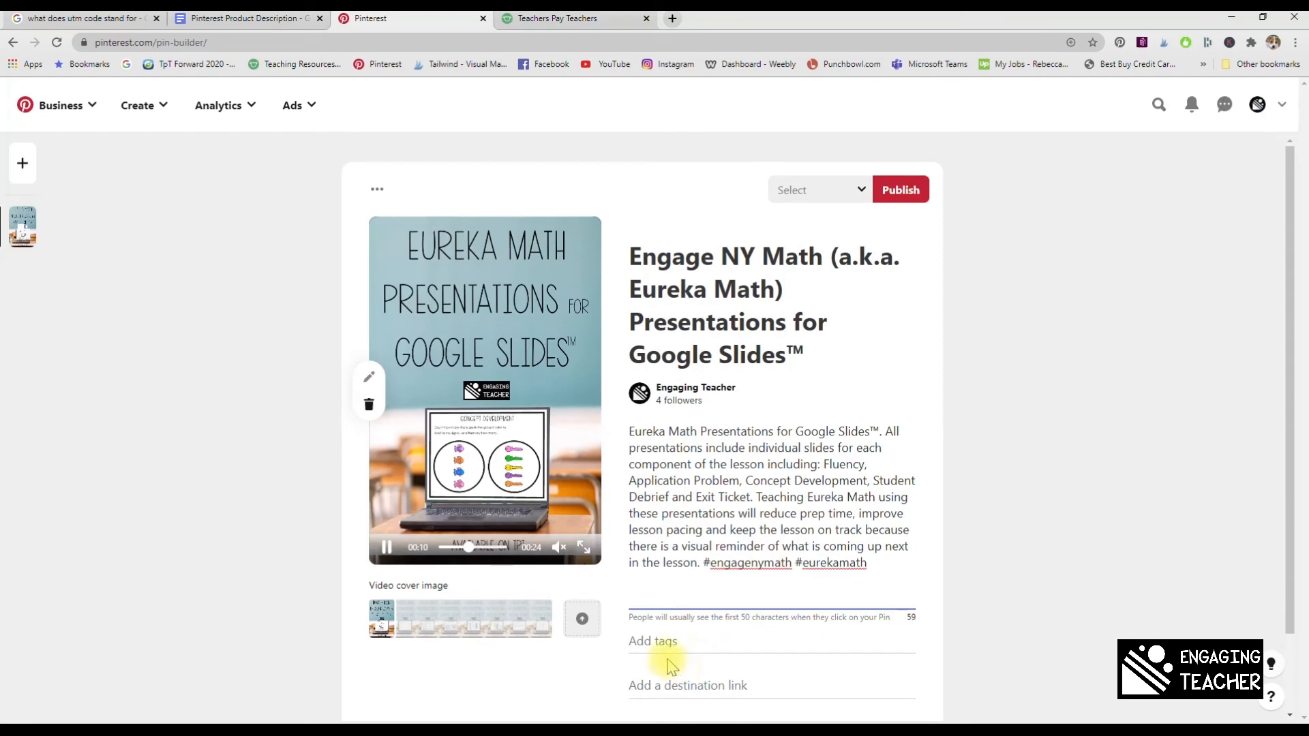
pyautogui.click(660, 677)
pyautogui.hotkey('ctrl', 'v')
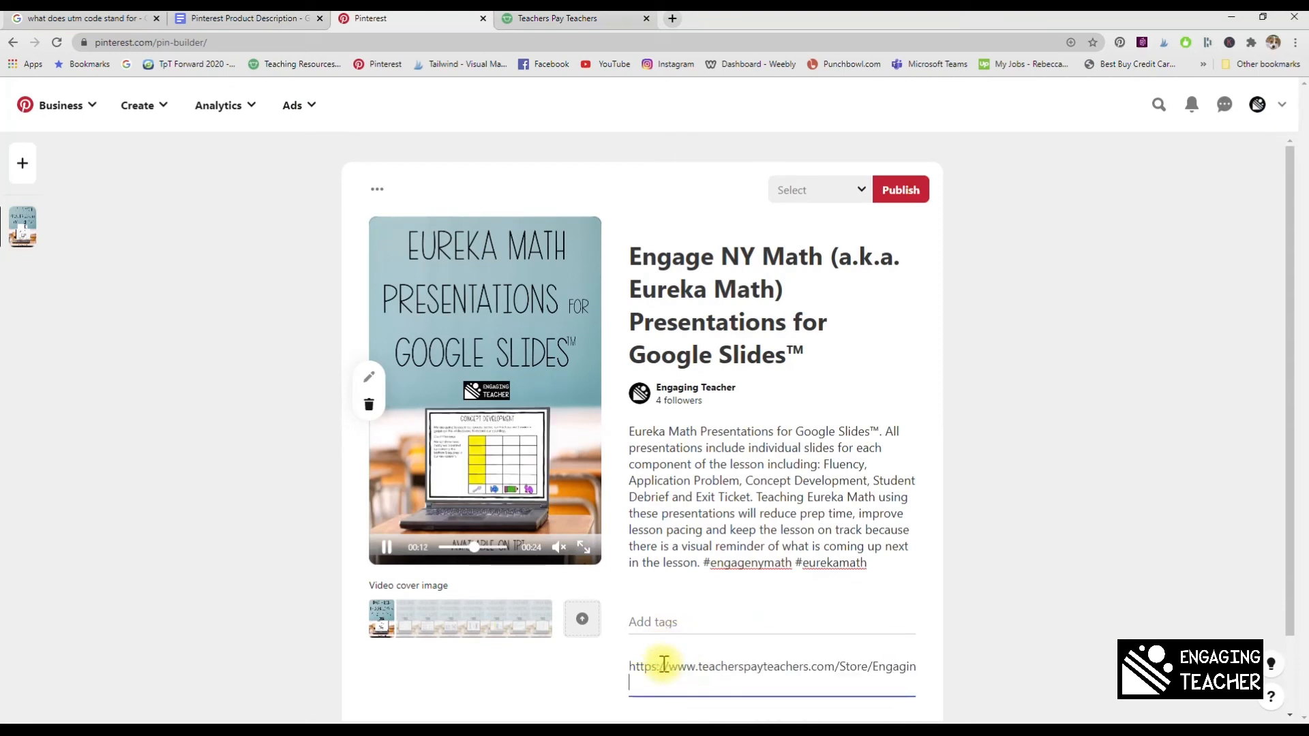
# Step: Choose the Eureka Math board as the board for the video Pin
pyautogui.moveTo(513, 368)
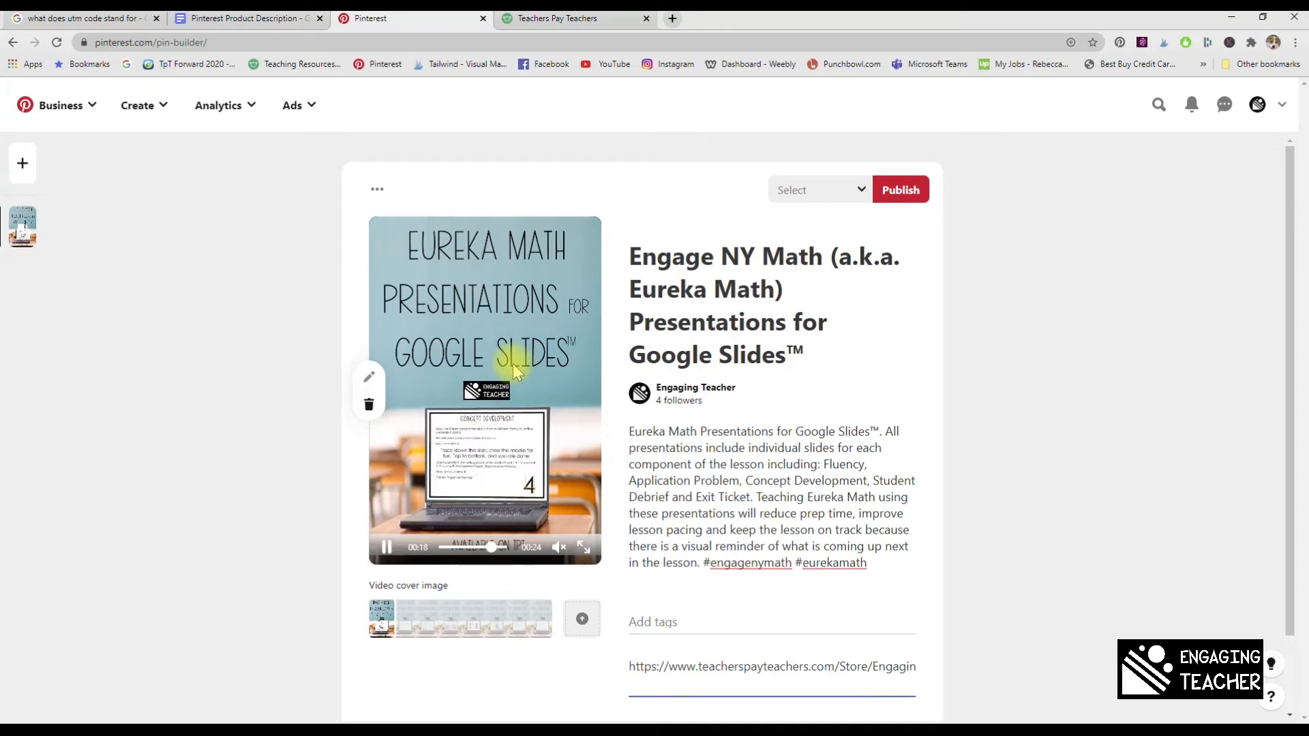
pyautogui.scroll(-1, 844, 531)
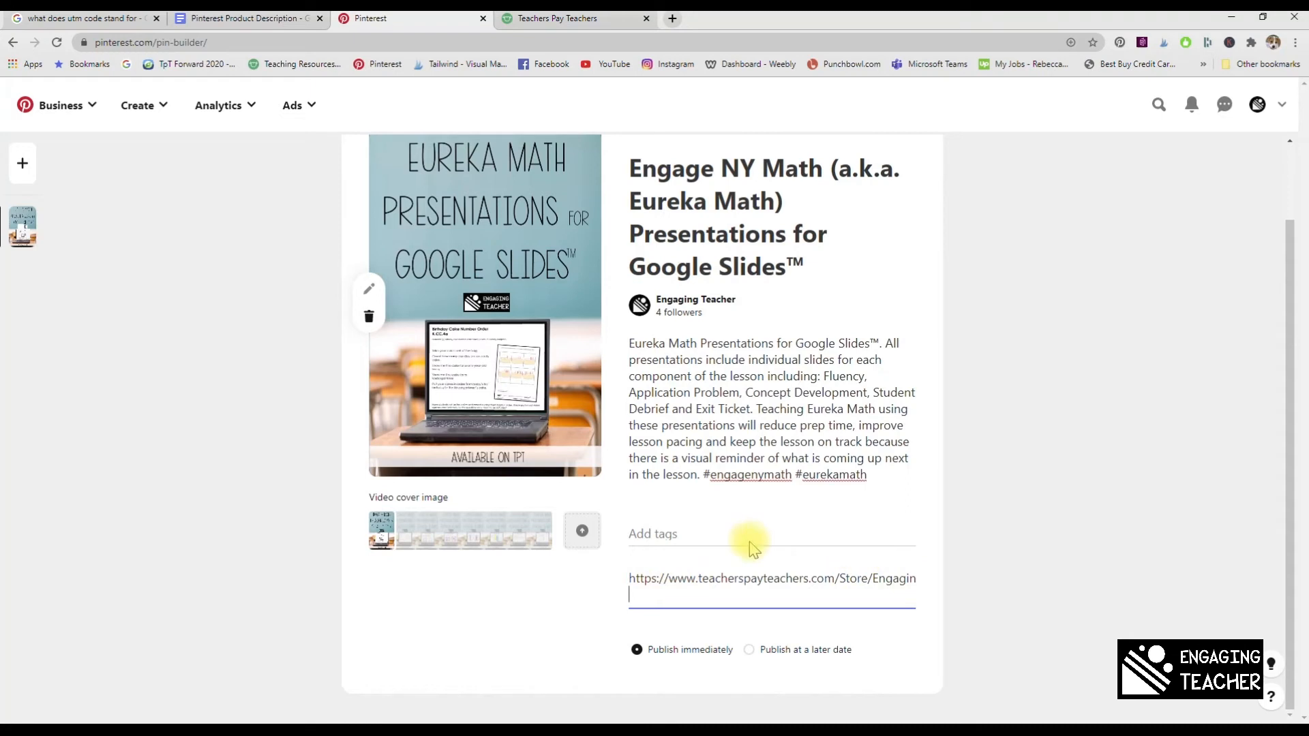
pyautogui.scroll(2, 807, 586)
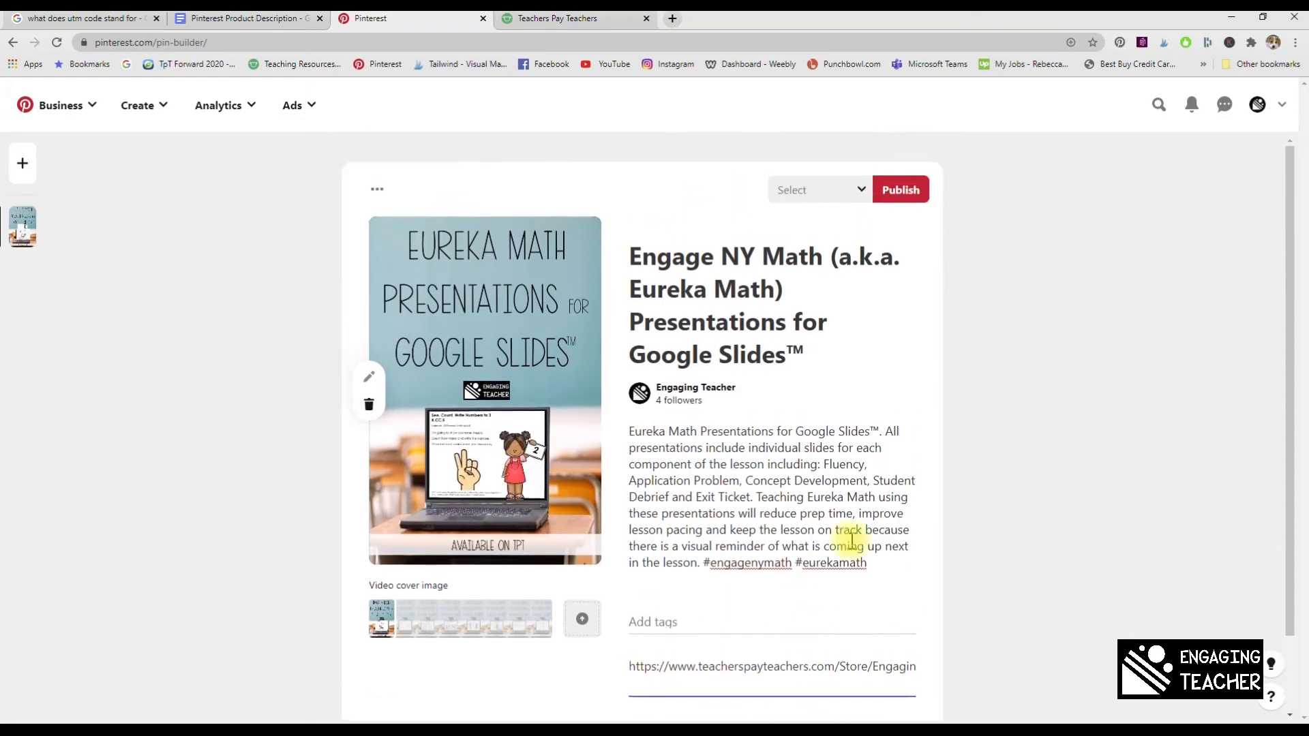
pyautogui.click(817, 193)
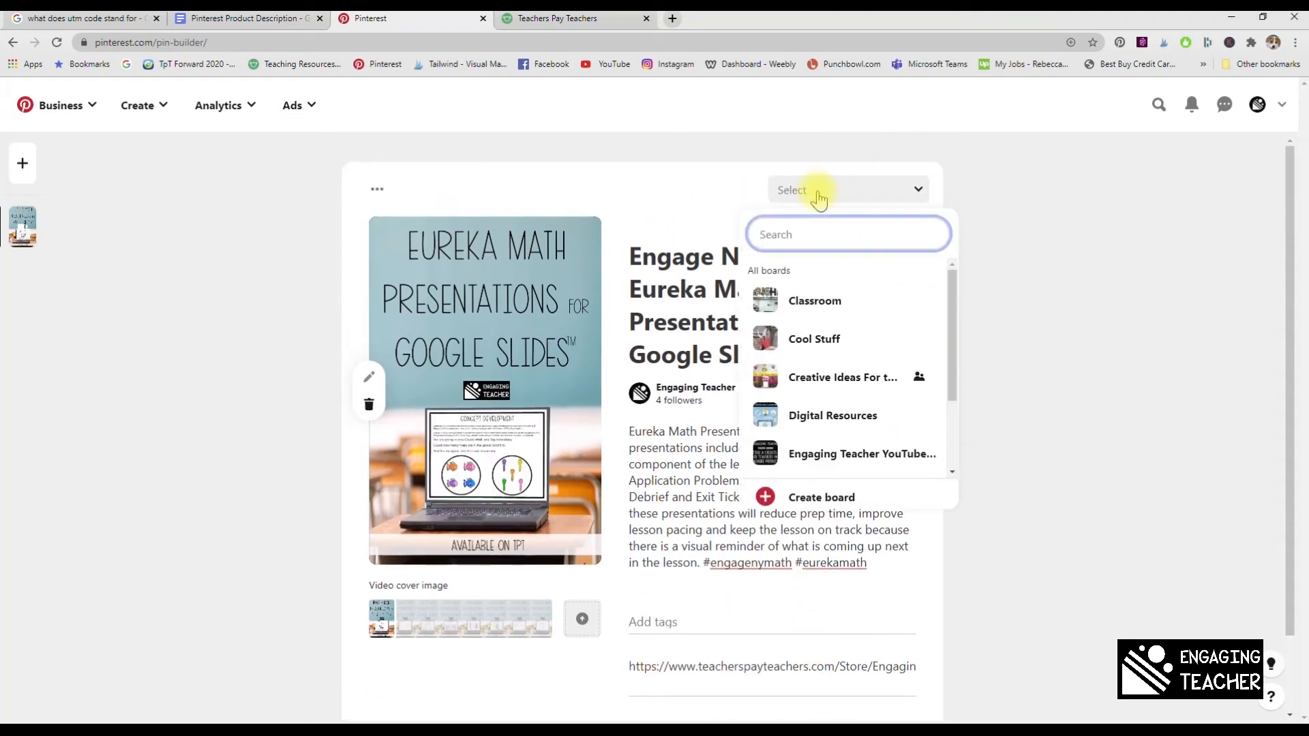
pyautogui.moveTo(951, 284); pyautogui.dragTo(952, 350)
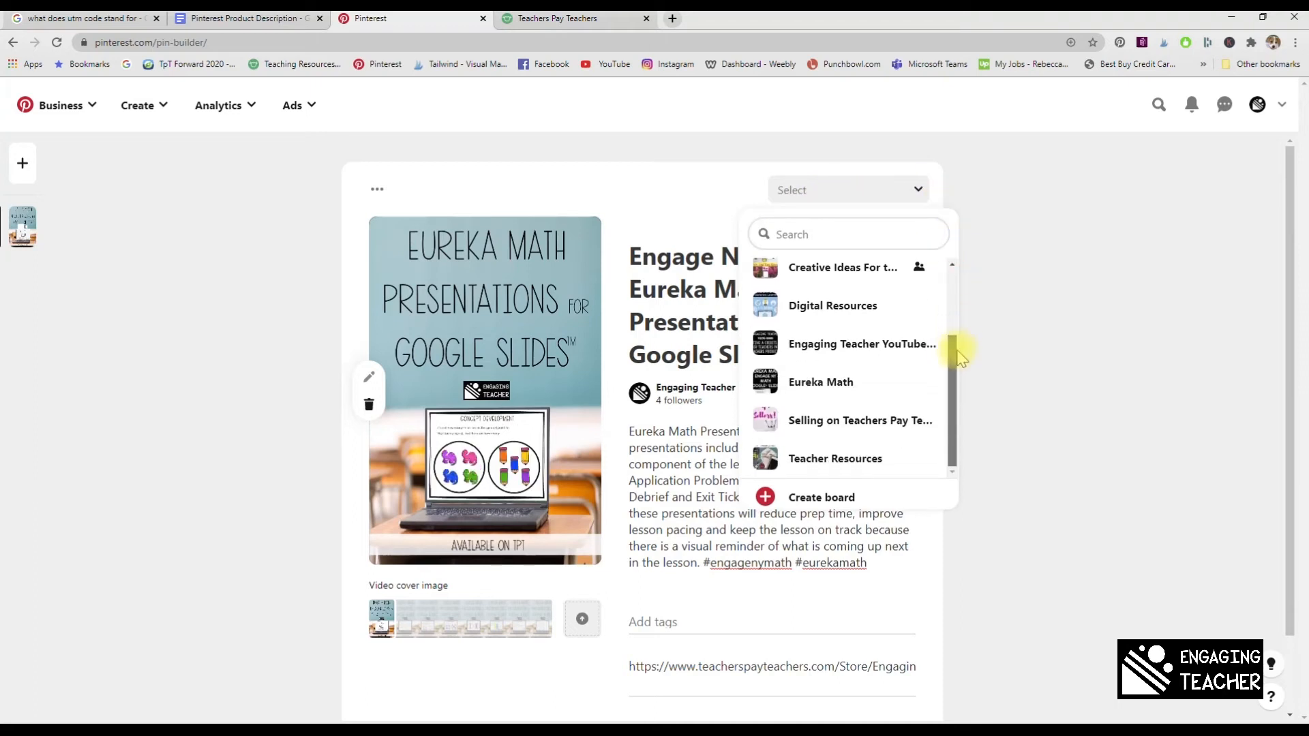
pyautogui.click(832, 384)
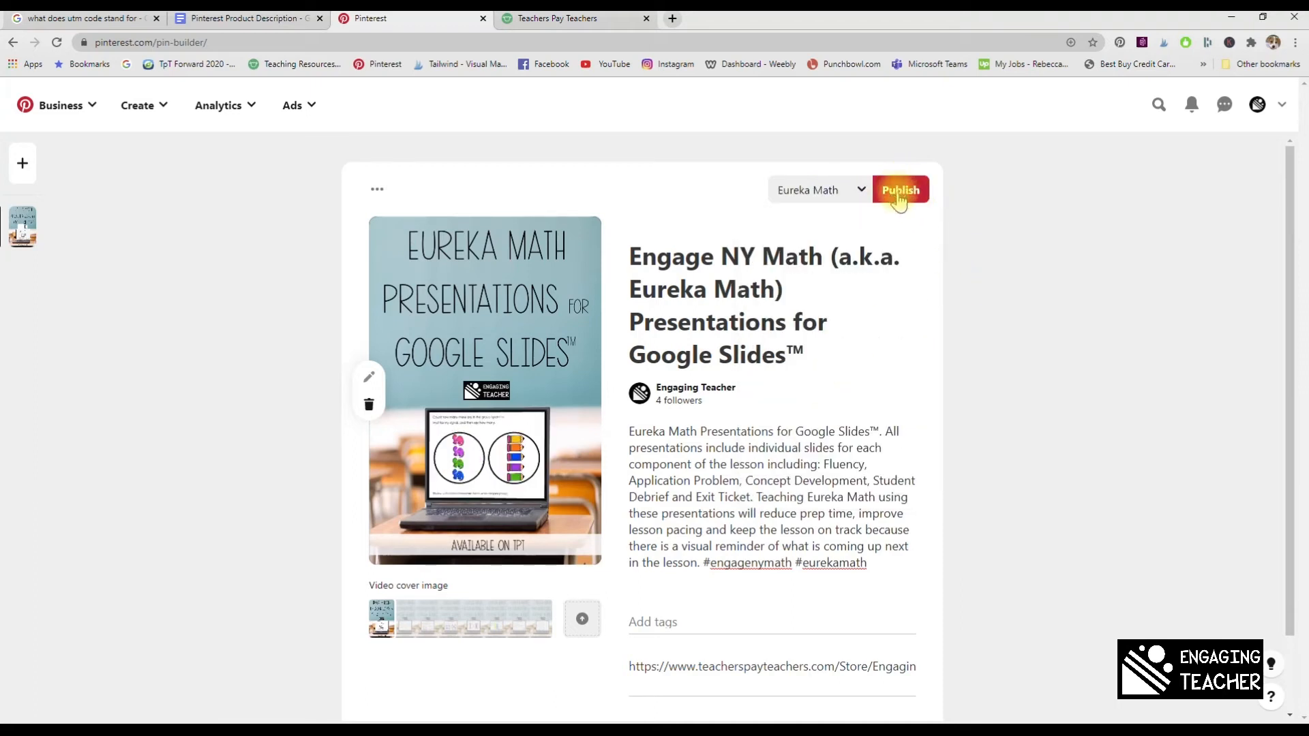
# Step: Tag the Pin with the Education topics Math Lessons and Math
pyautogui.scroll(-2, 997, 296)
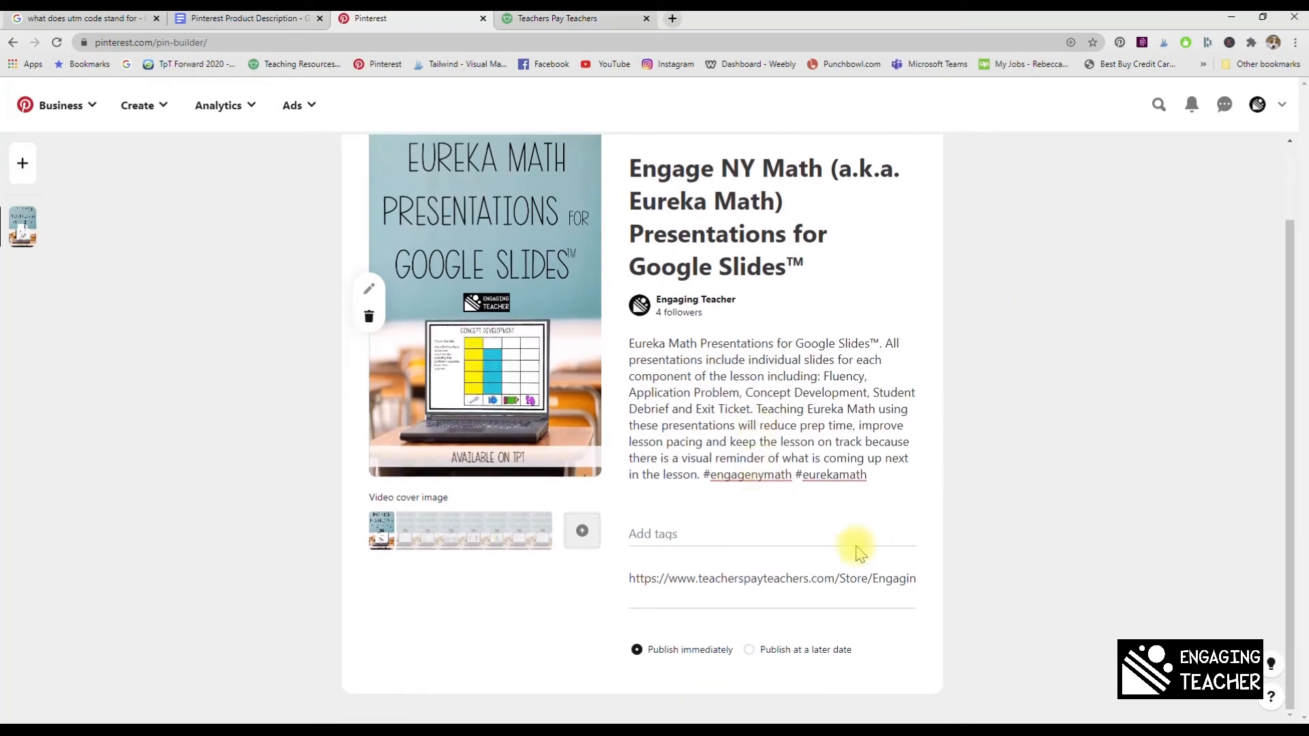
pyautogui.click(657, 532)
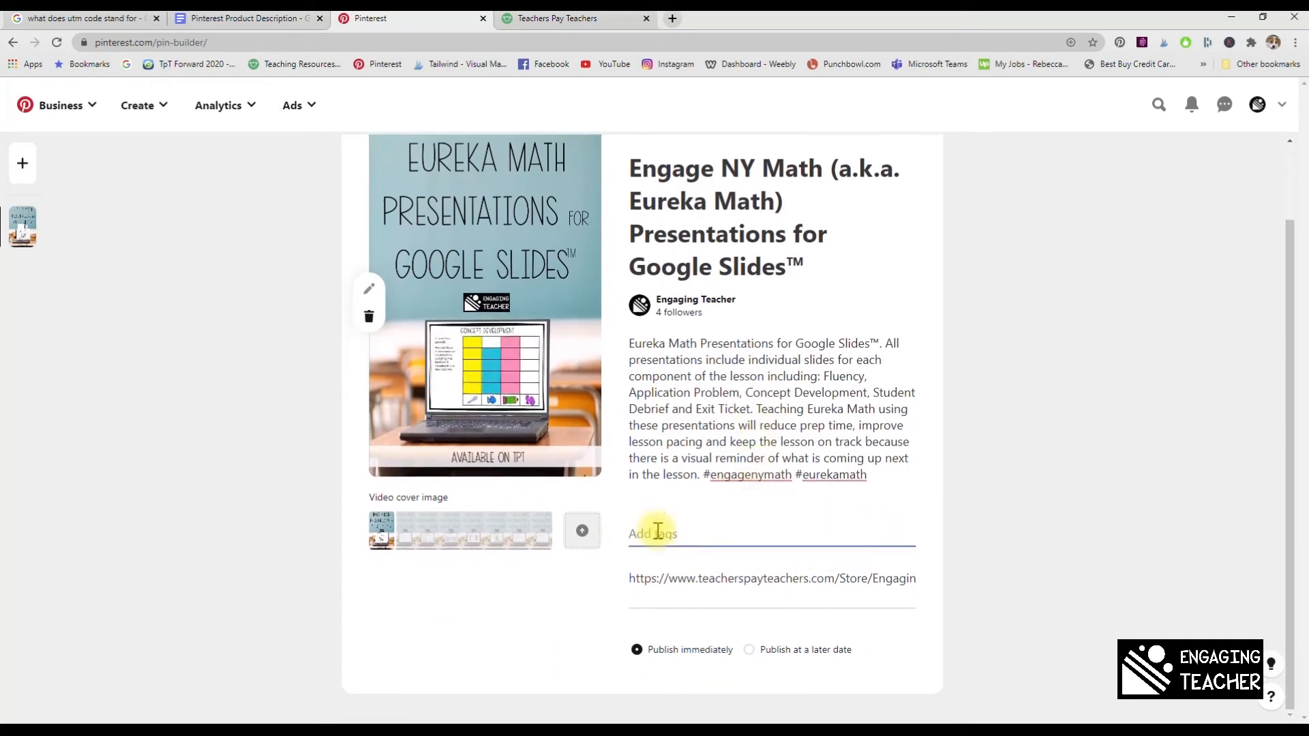
pyautogui.write('math')
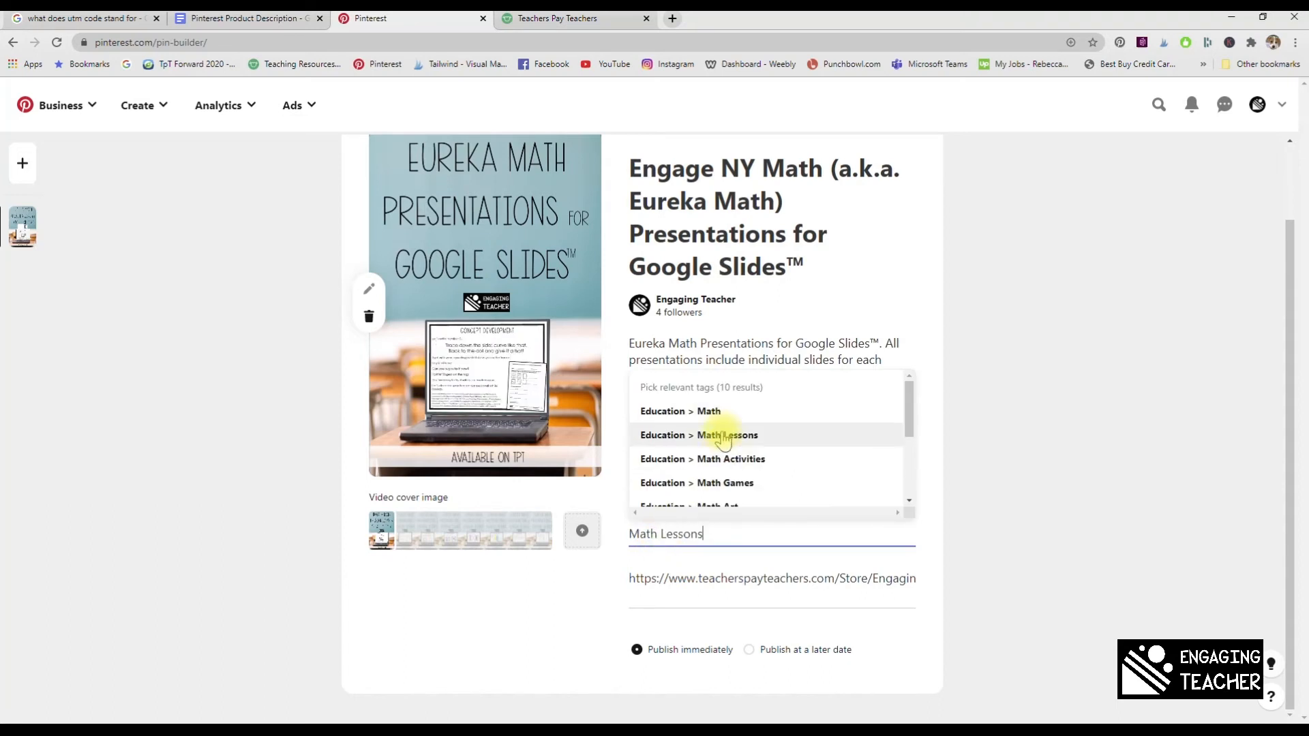
pyautogui.click(719, 435)
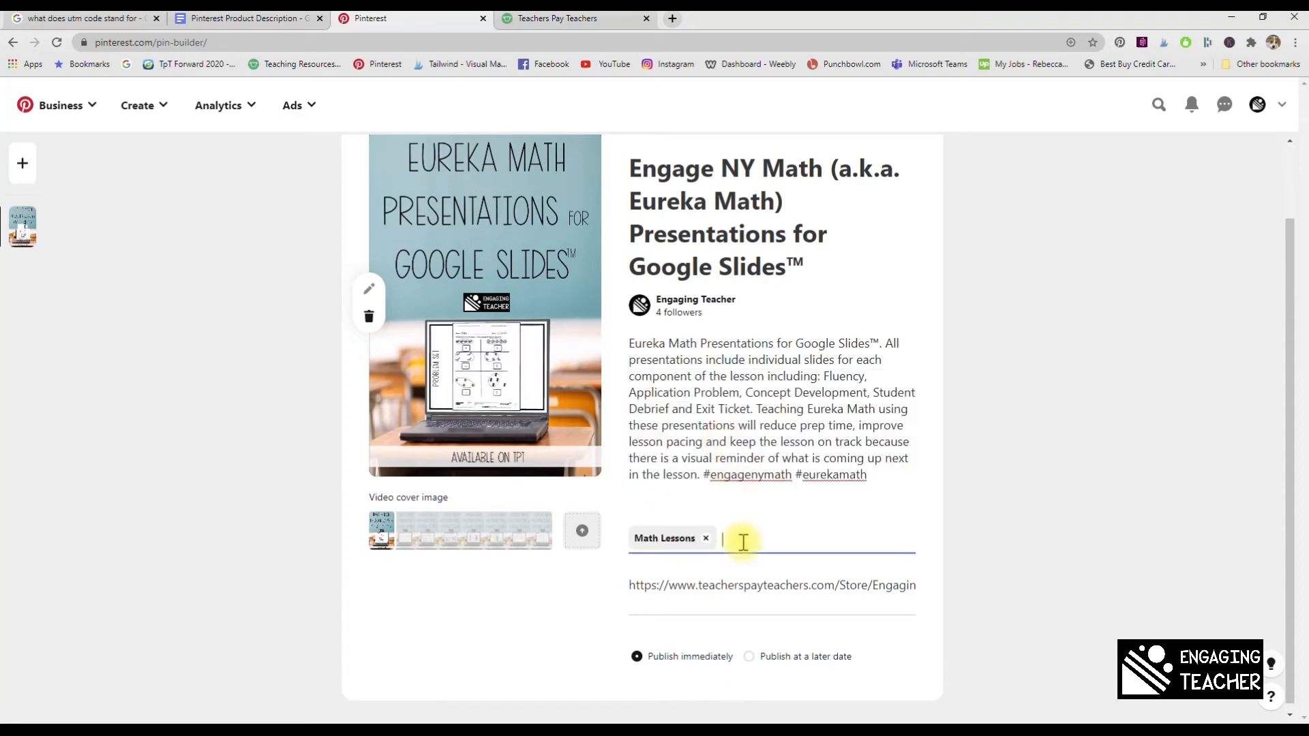
pyautogui.write('math')
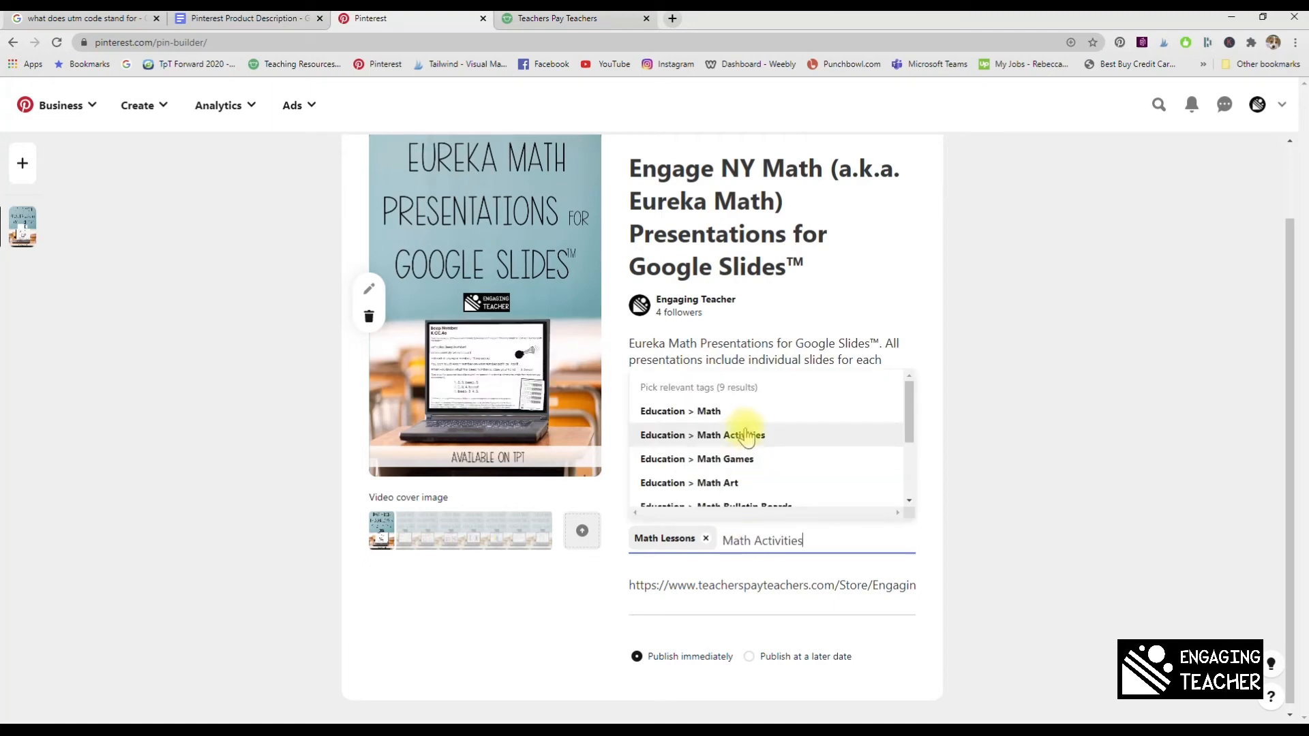
pyautogui.click(743, 416)
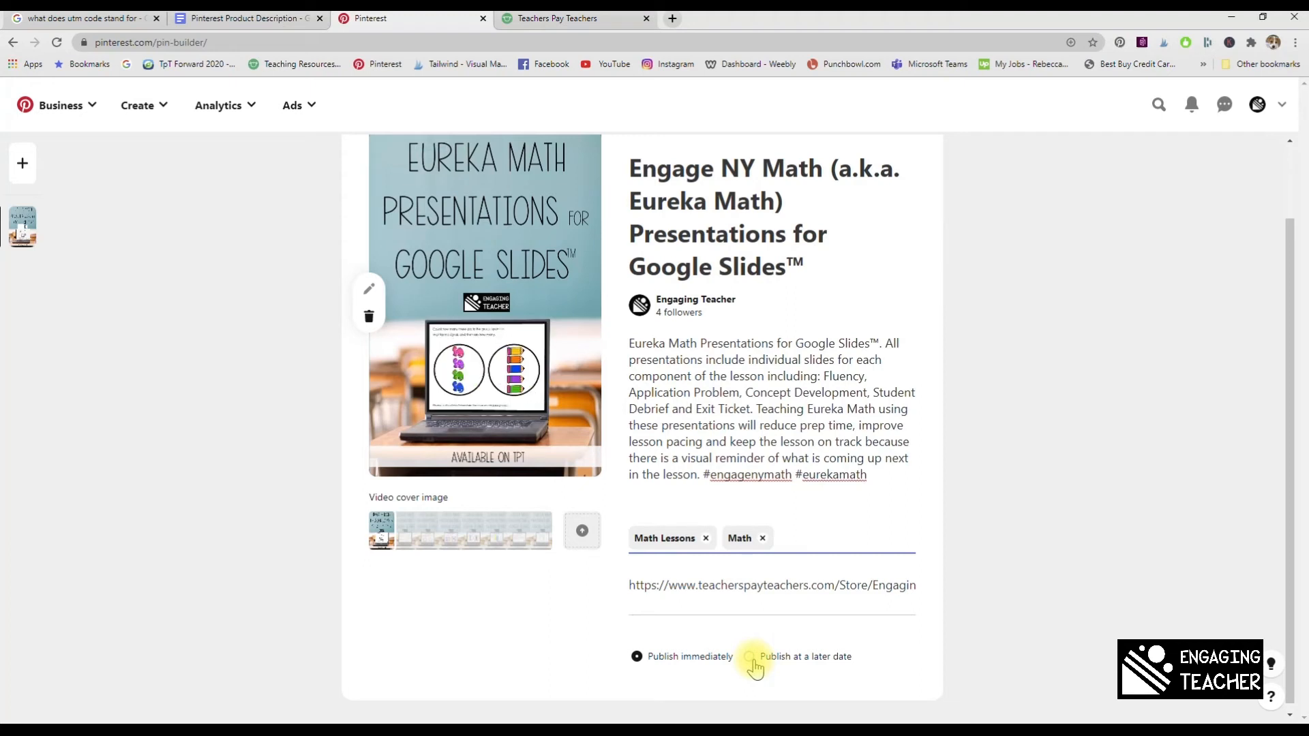
# Step: Publish the video Pin immediately to the Eureka Math board and view the published Pin
pyautogui.scroll(-1, 999, 561)
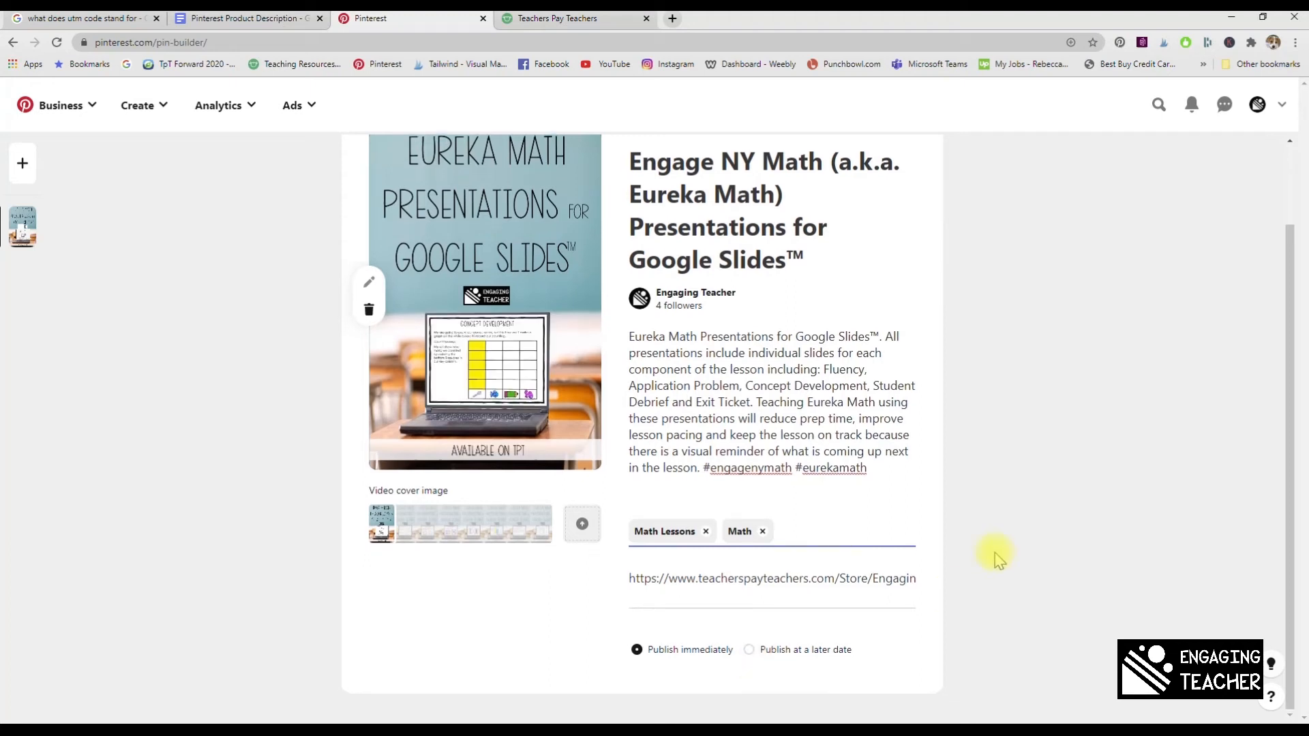
pyautogui.scroll(2, 999, 560)
pyautogui.scroll(-2, 999, 560)
pyautogui.scroll(-1, 999, 560)
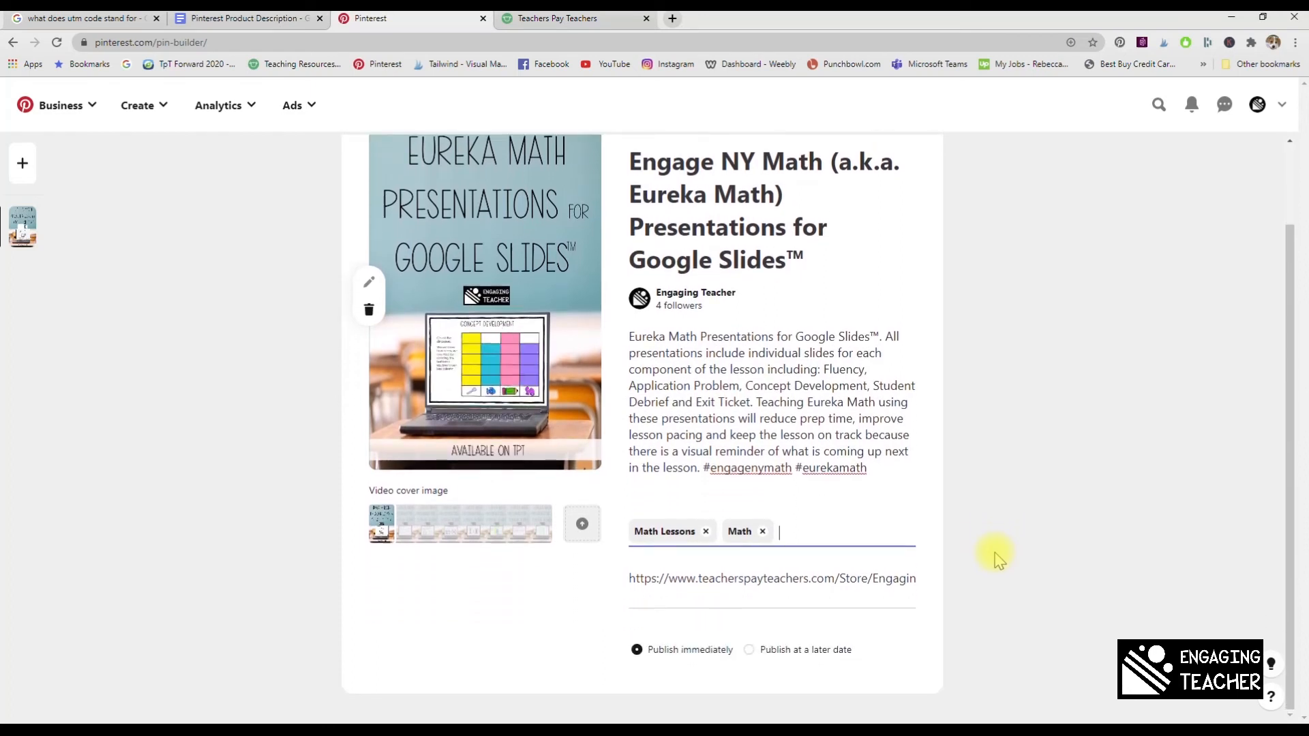
pyautogui.scroll(2, 999, 561)
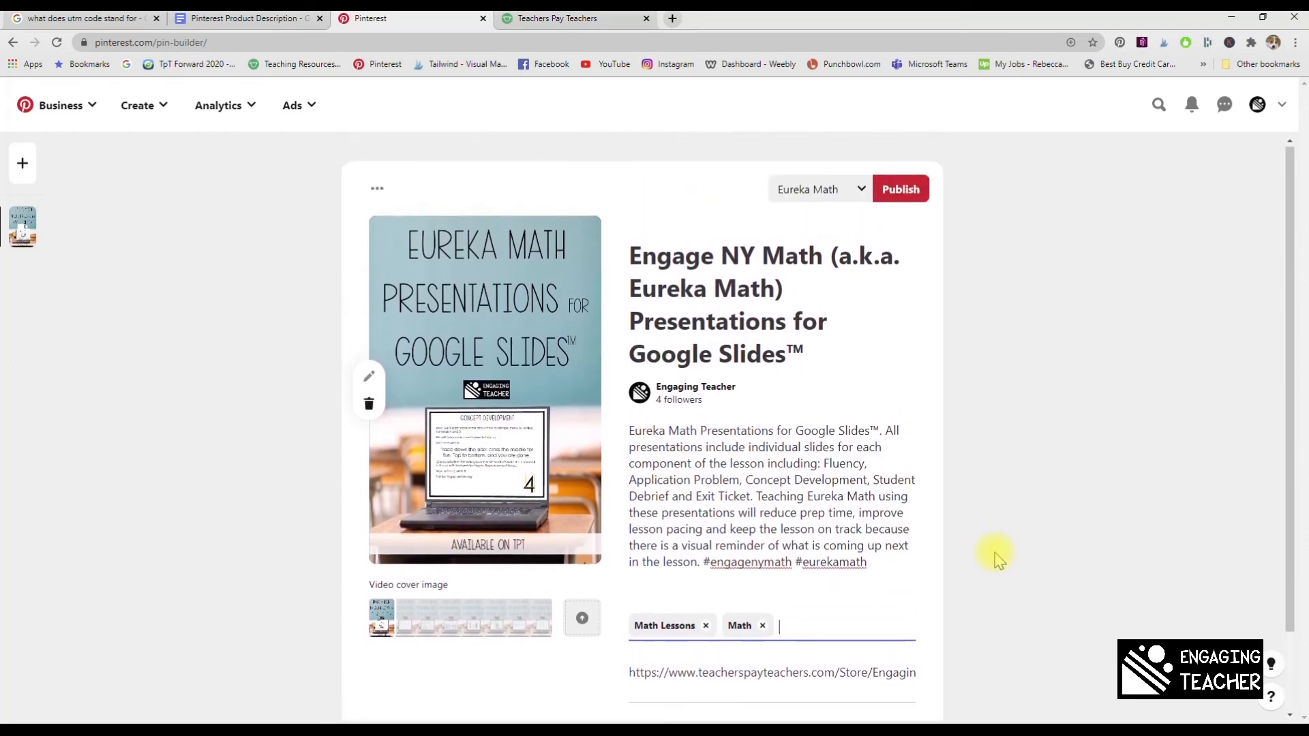
pyautogui.click(900, 191)
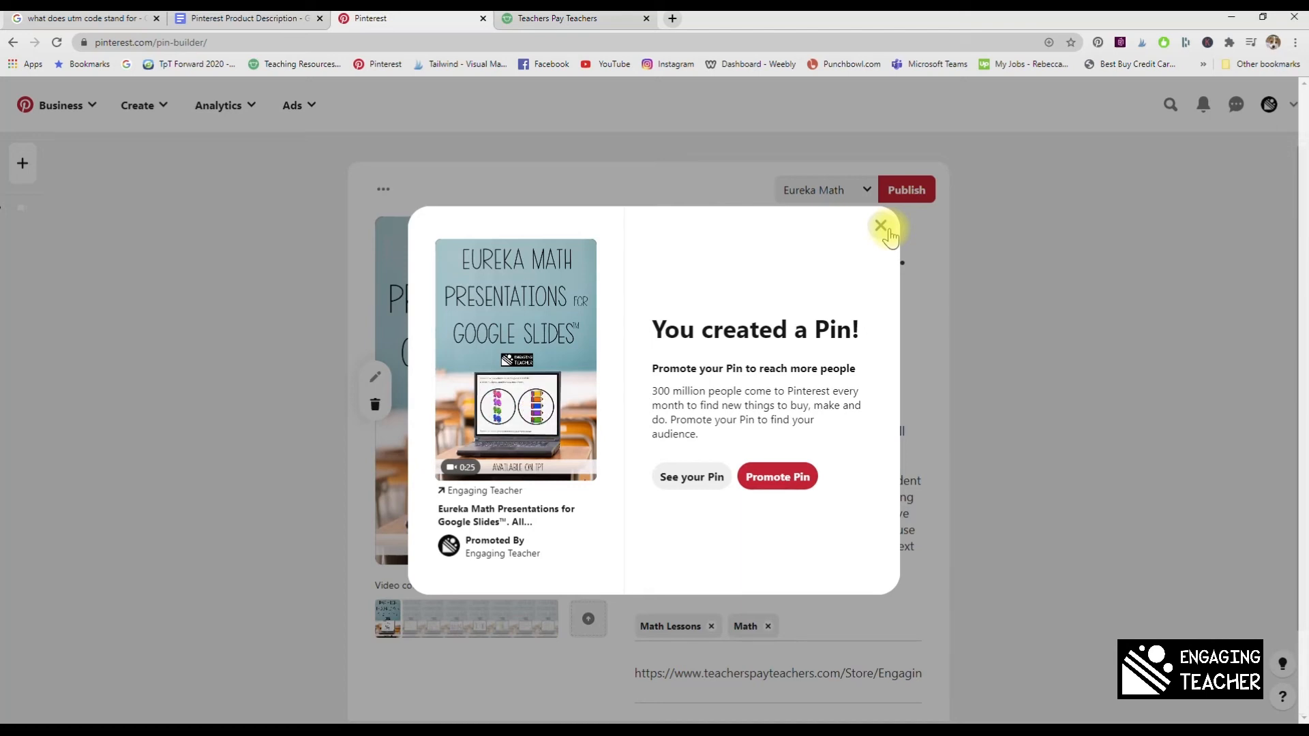
pyautogui.click(699, 479)
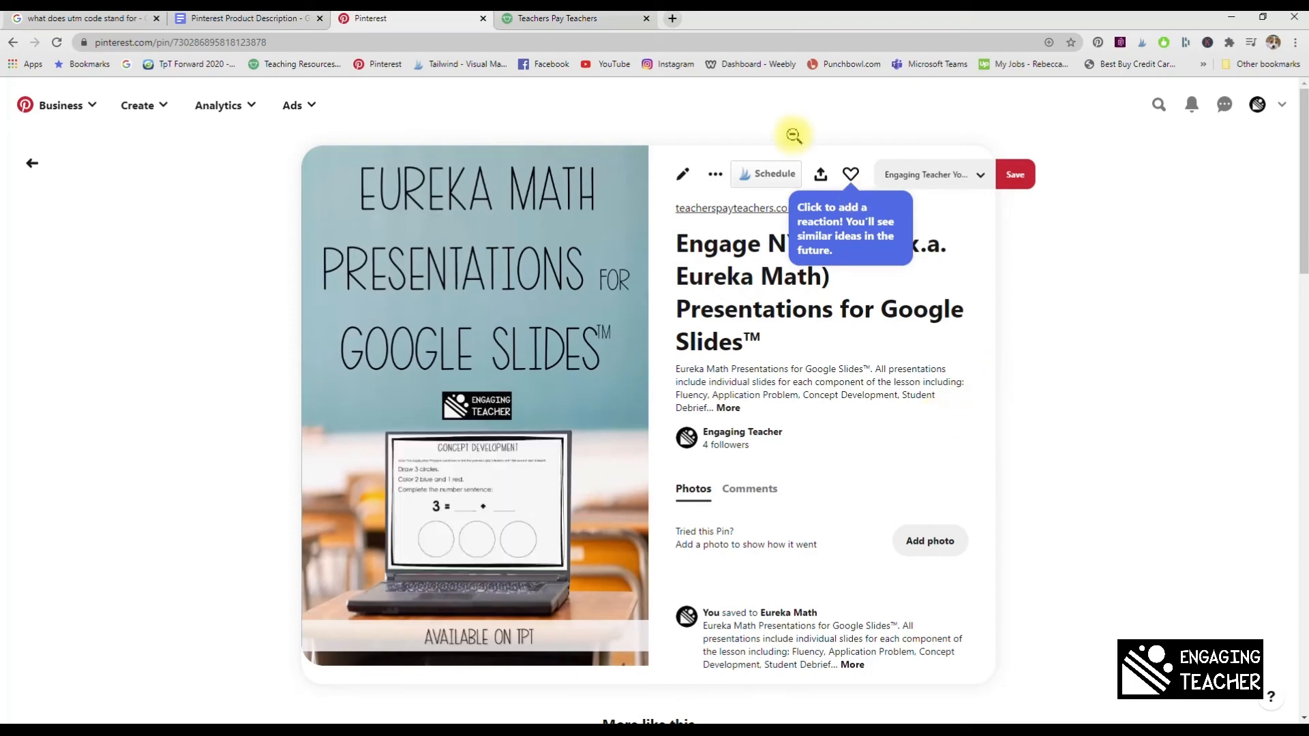
# Step: Switch to Teachers Pay Teachers and go from the URL builder back to the store dashboard's traffic report
pyautogui.click(566, 26)
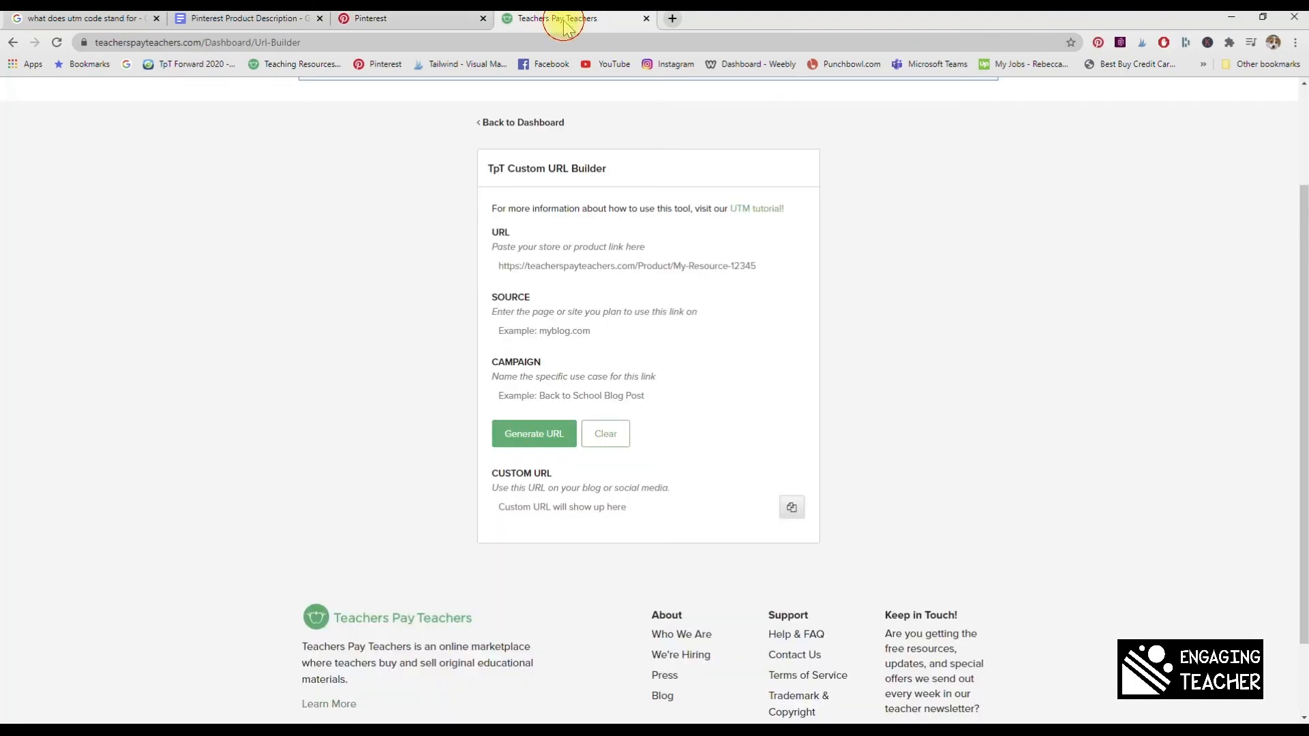
pyautogui.scroll(2, 569, 266)
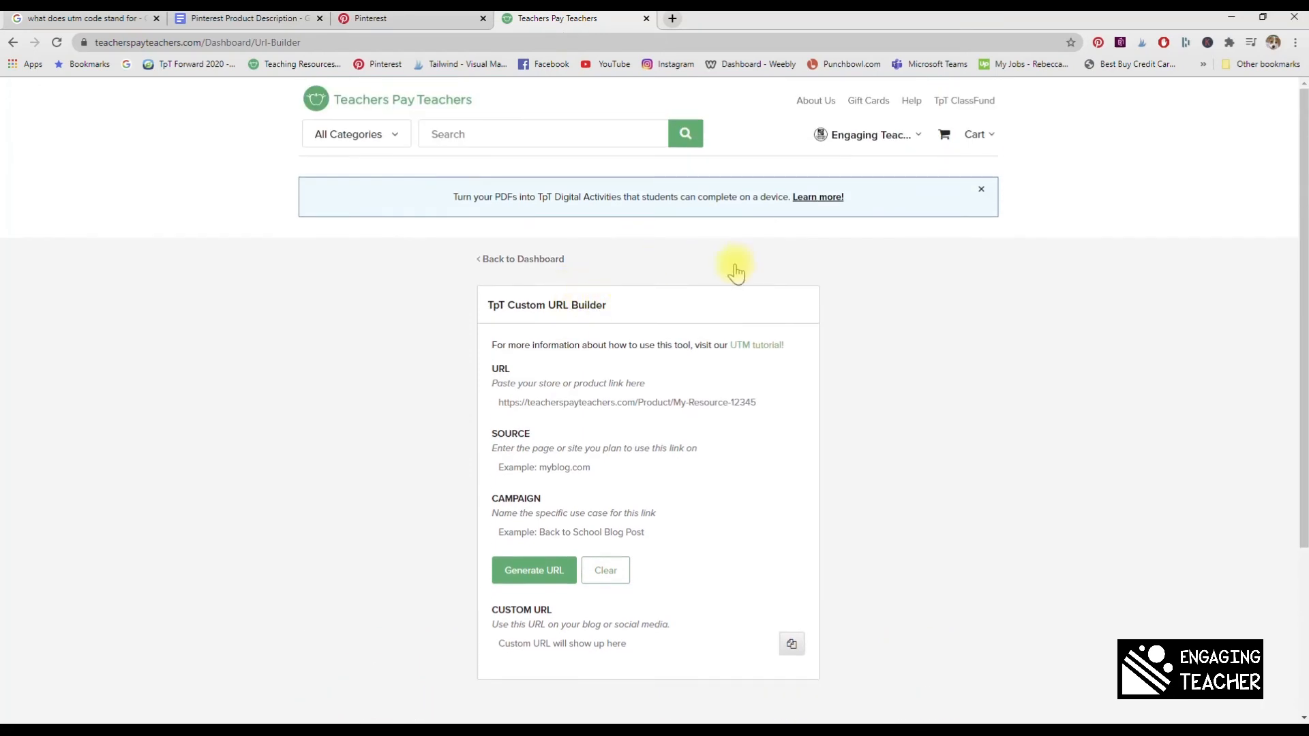
pyautogui.moveTo(864, 142)
pyautogui.click(673, 264)
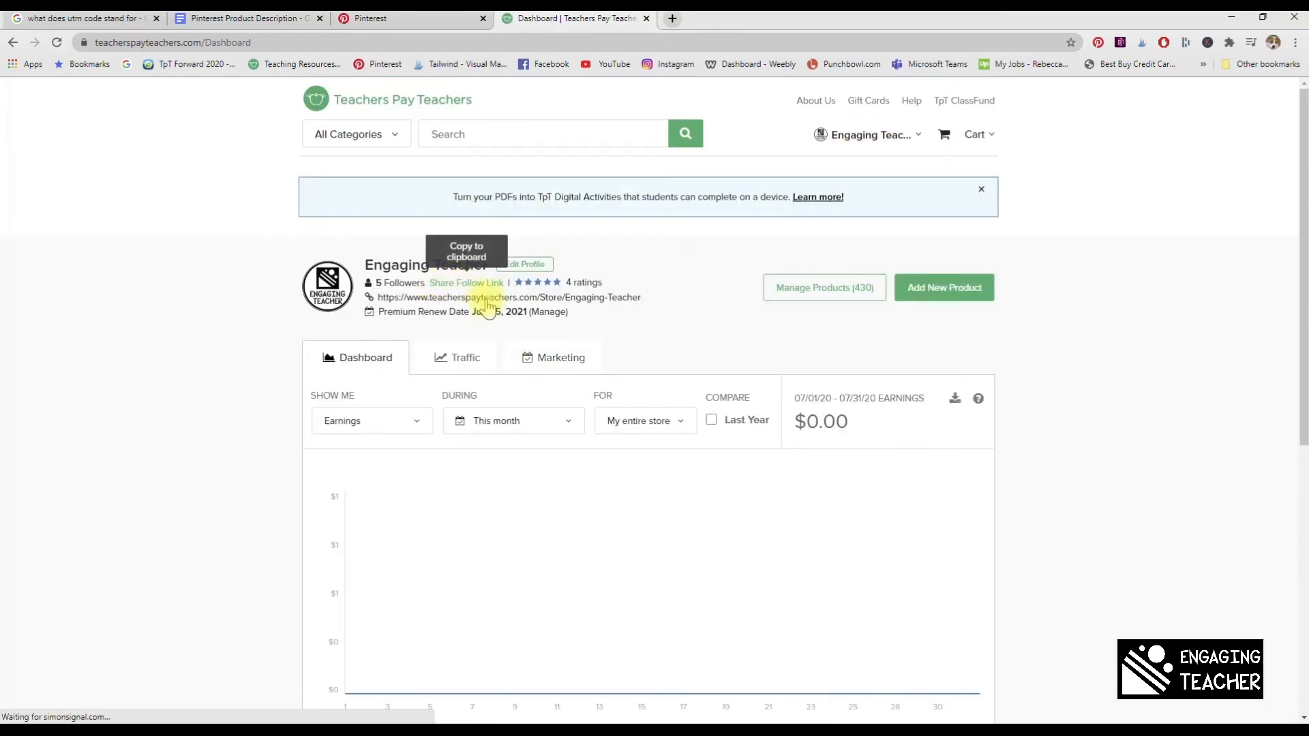
pyautogui.click(468, 365)
pyautogui.click(552, 367)
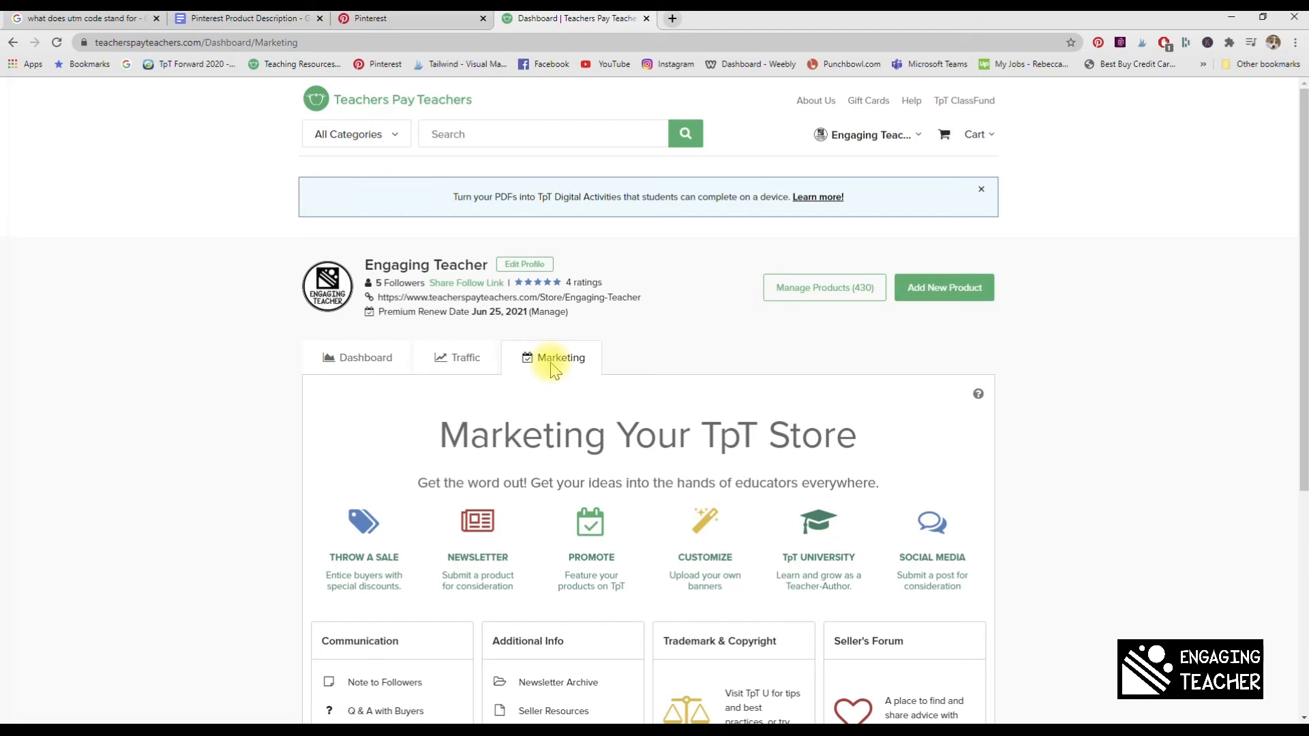
pyautogui.click(466, 361)
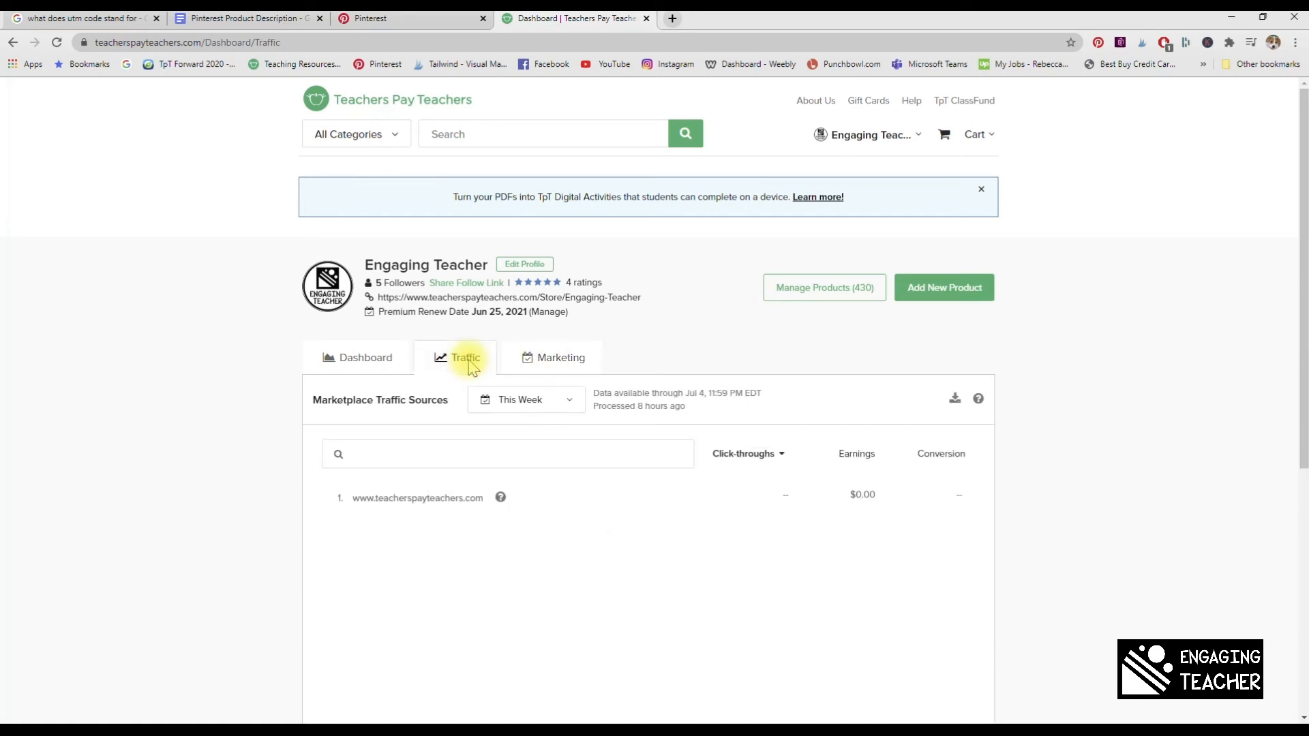
# Step: Review the marketplace traffic sources for Yesterday and for This Month
pyautogui.scroll(-4, 471, 366)
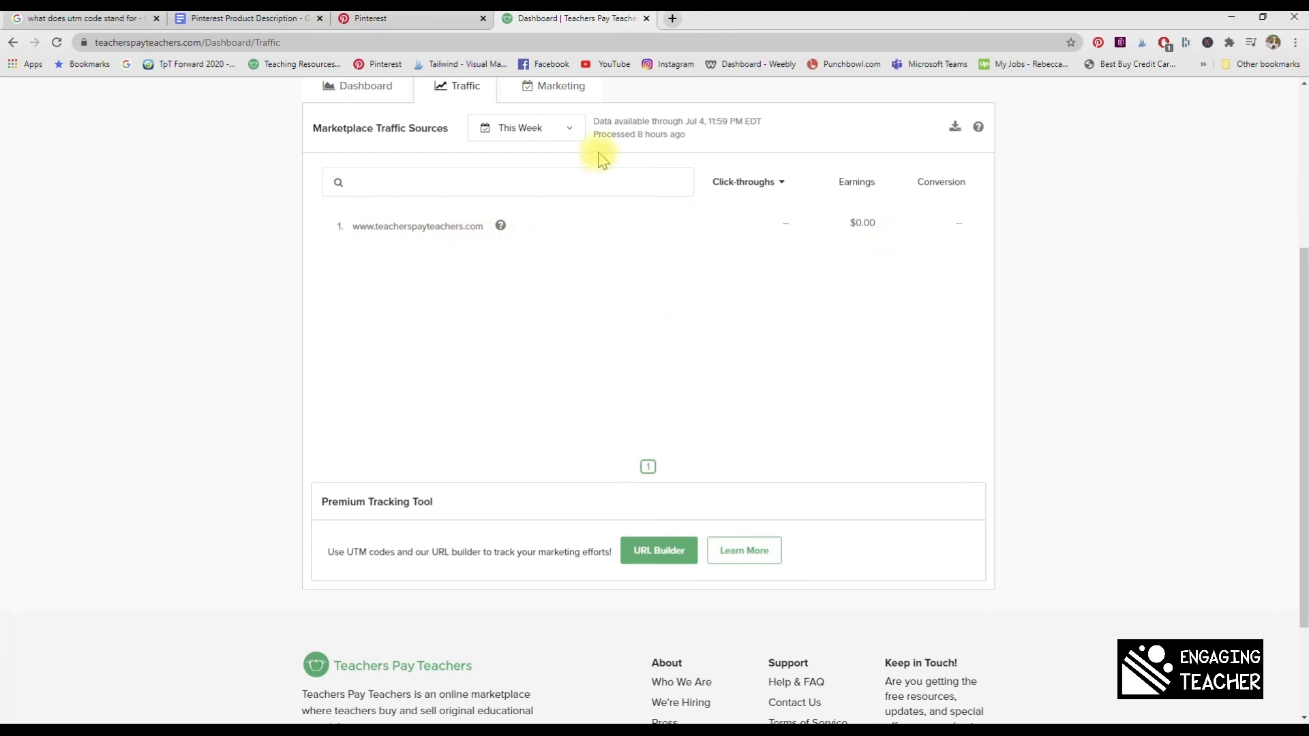
pyautogui.click(562, 129)
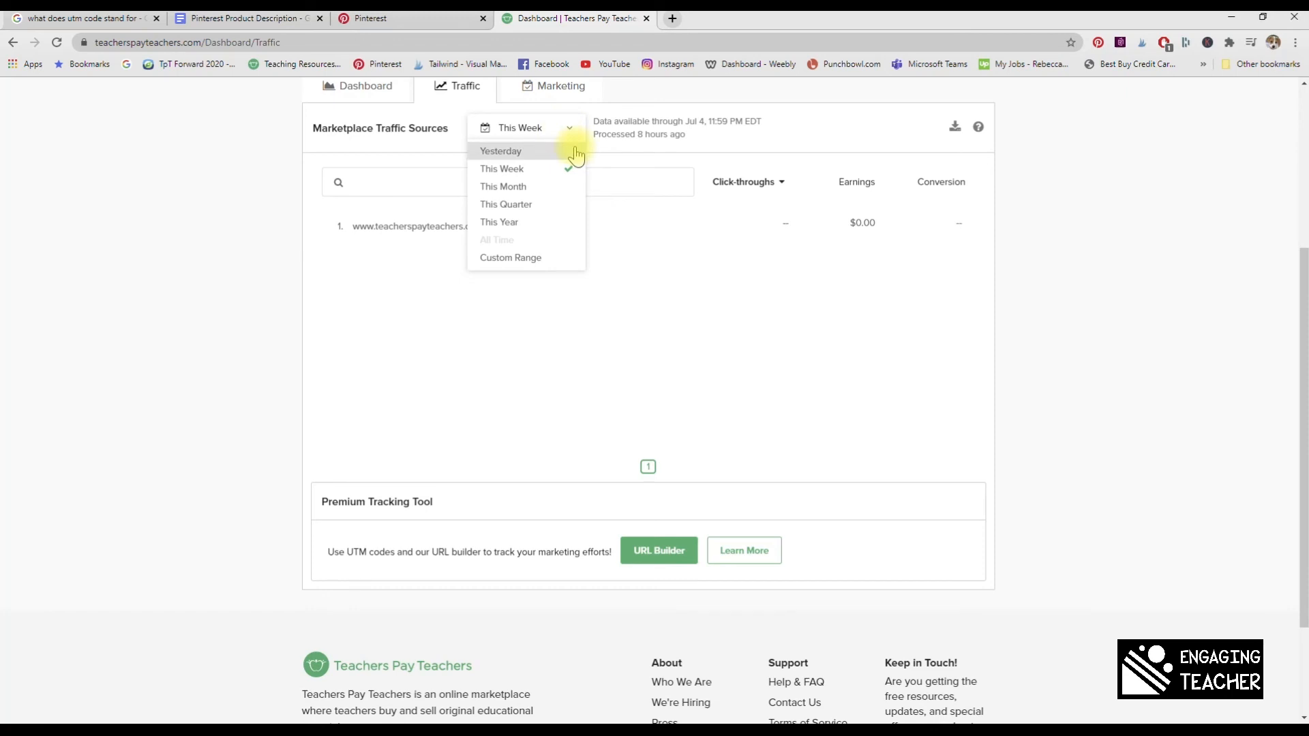
pyautogui.click(574, 152)
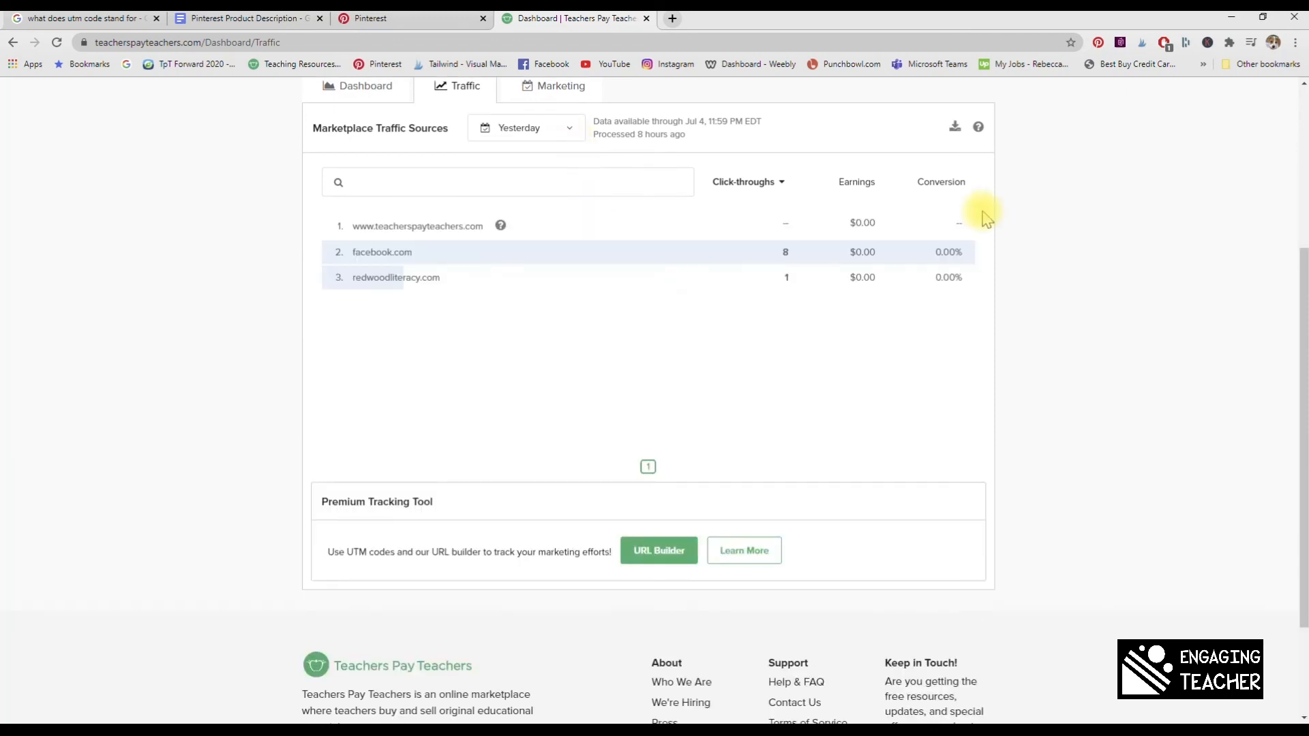
pyautogui.scroll(2, 1089, 267)
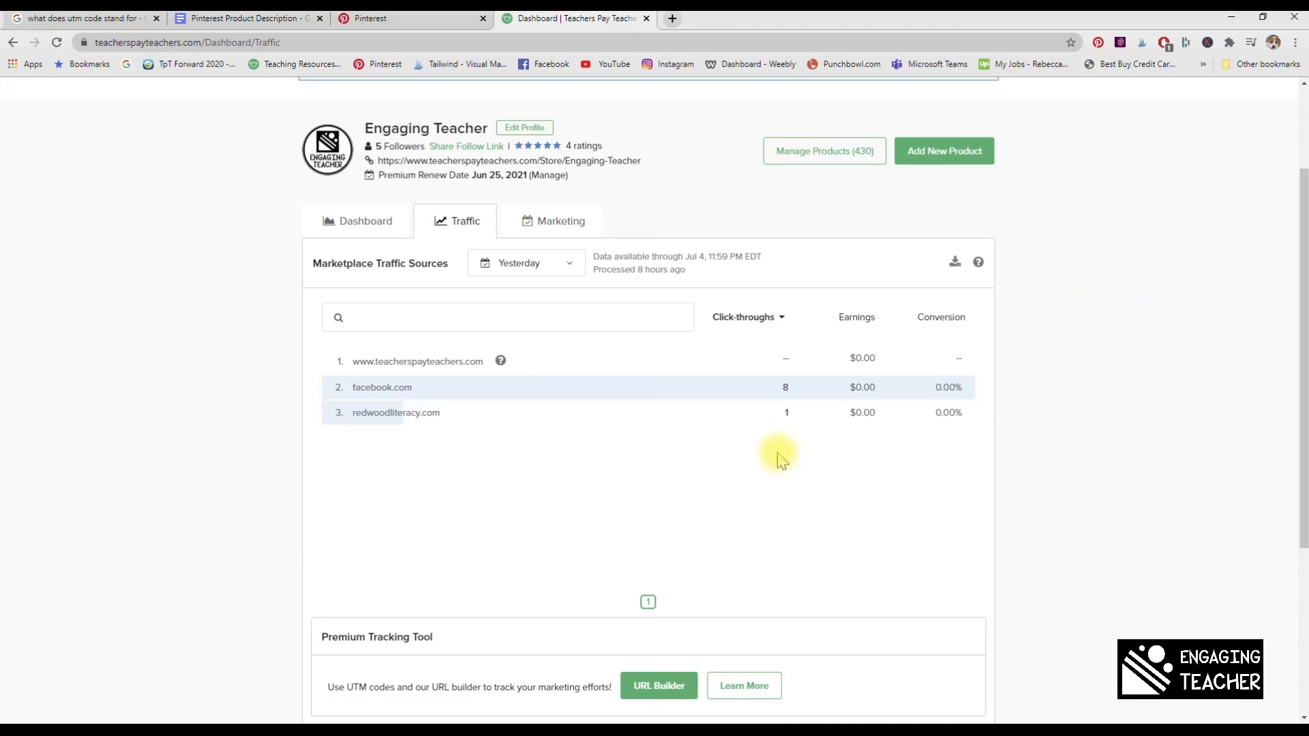
pyautogui.click(505, 264)
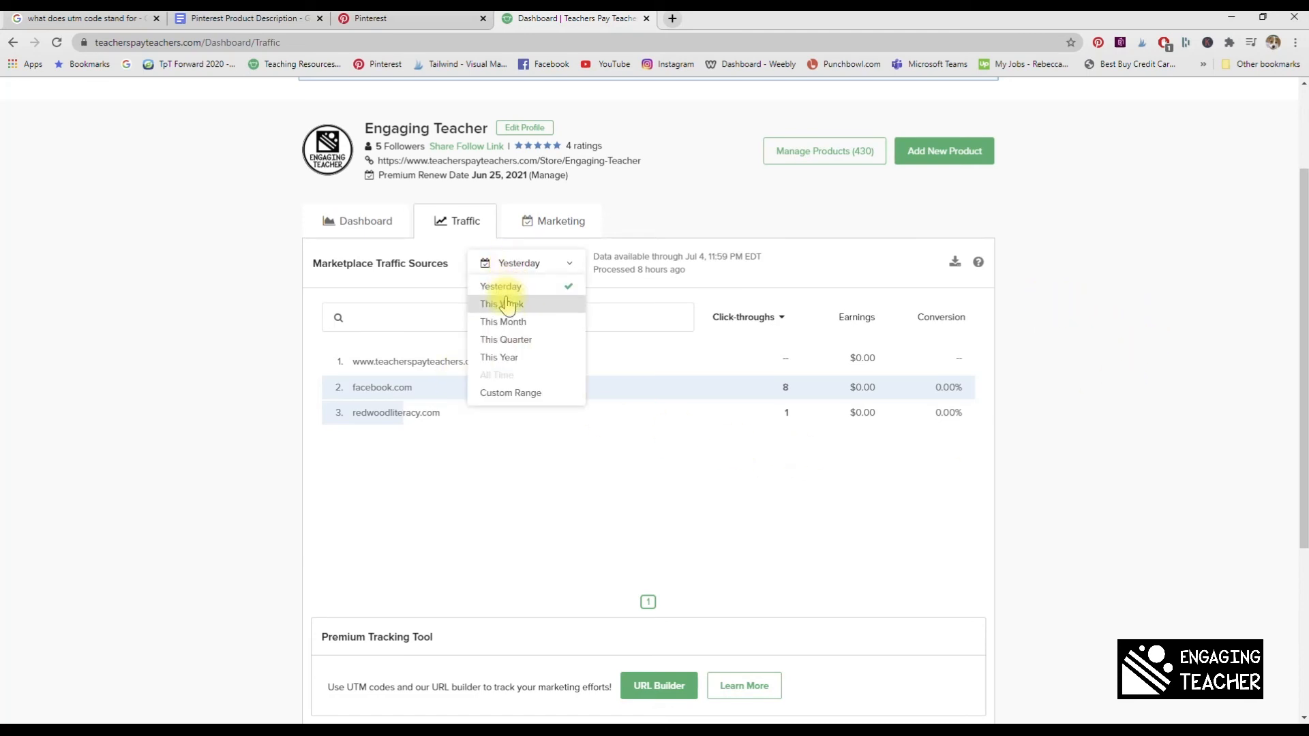
pyautogui.click(544, 321)
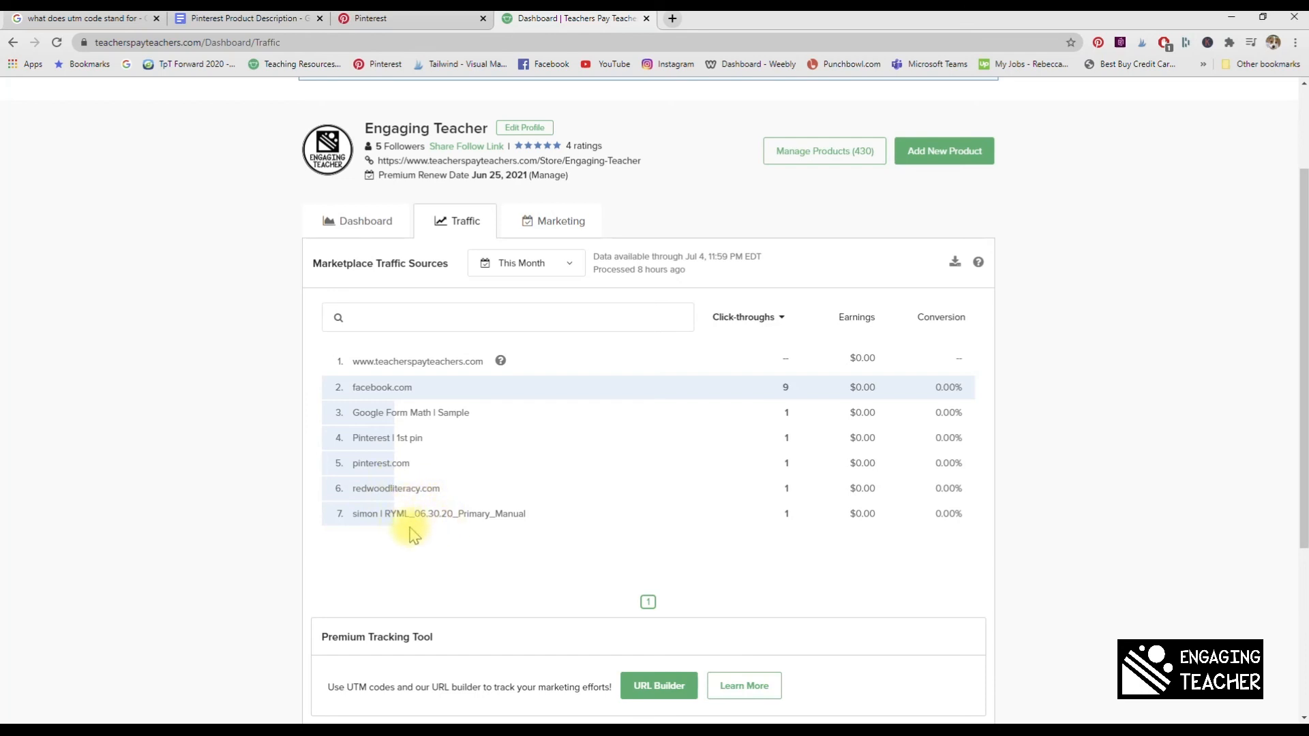
pyautogui.scroll(2, 660, 511)
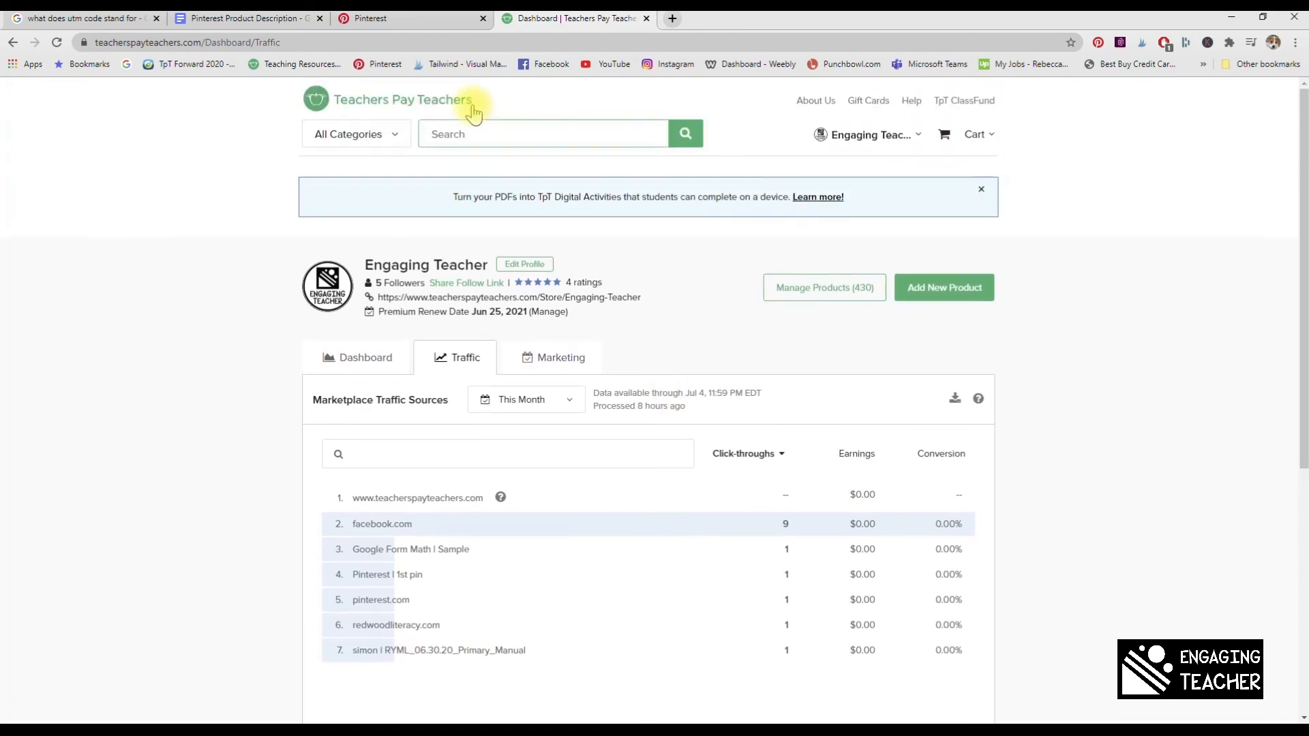
# Step: Return to the published Pin on Pinterest and replay its video
pyautogui.click(408, 25)
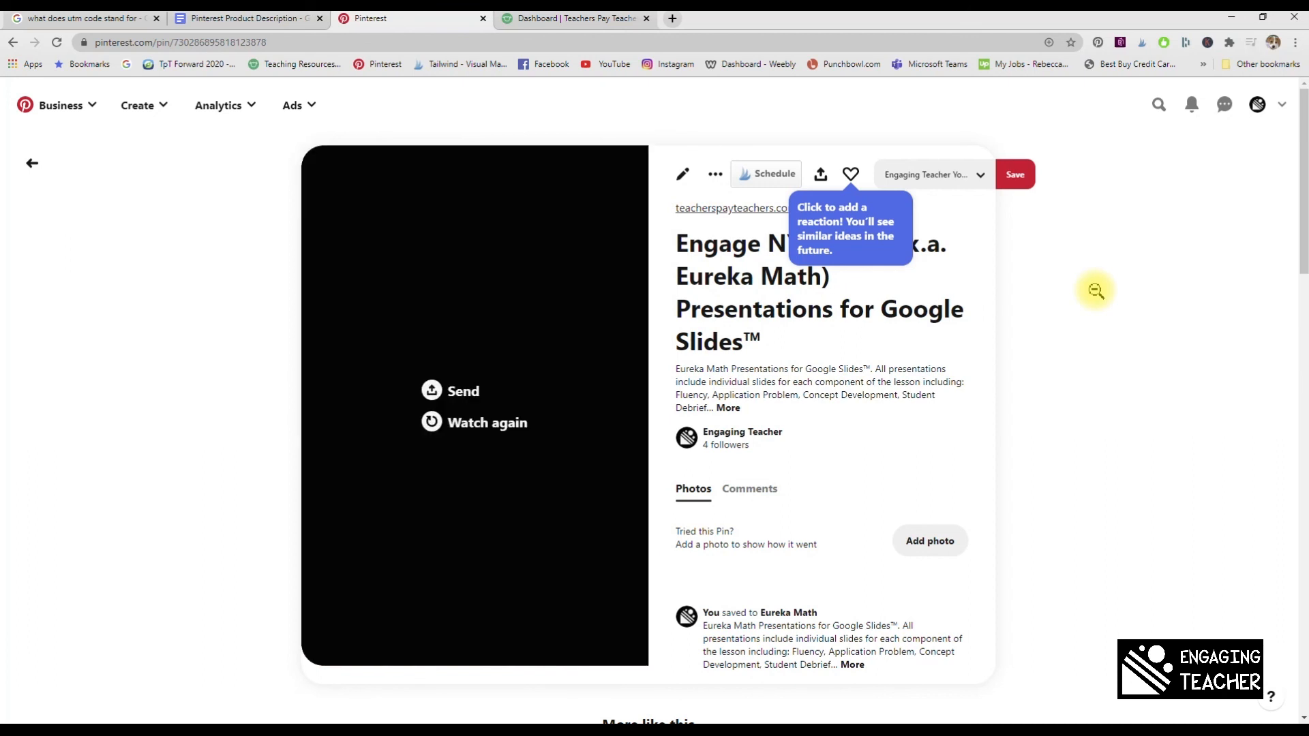
pyautogui.click(513, 422)
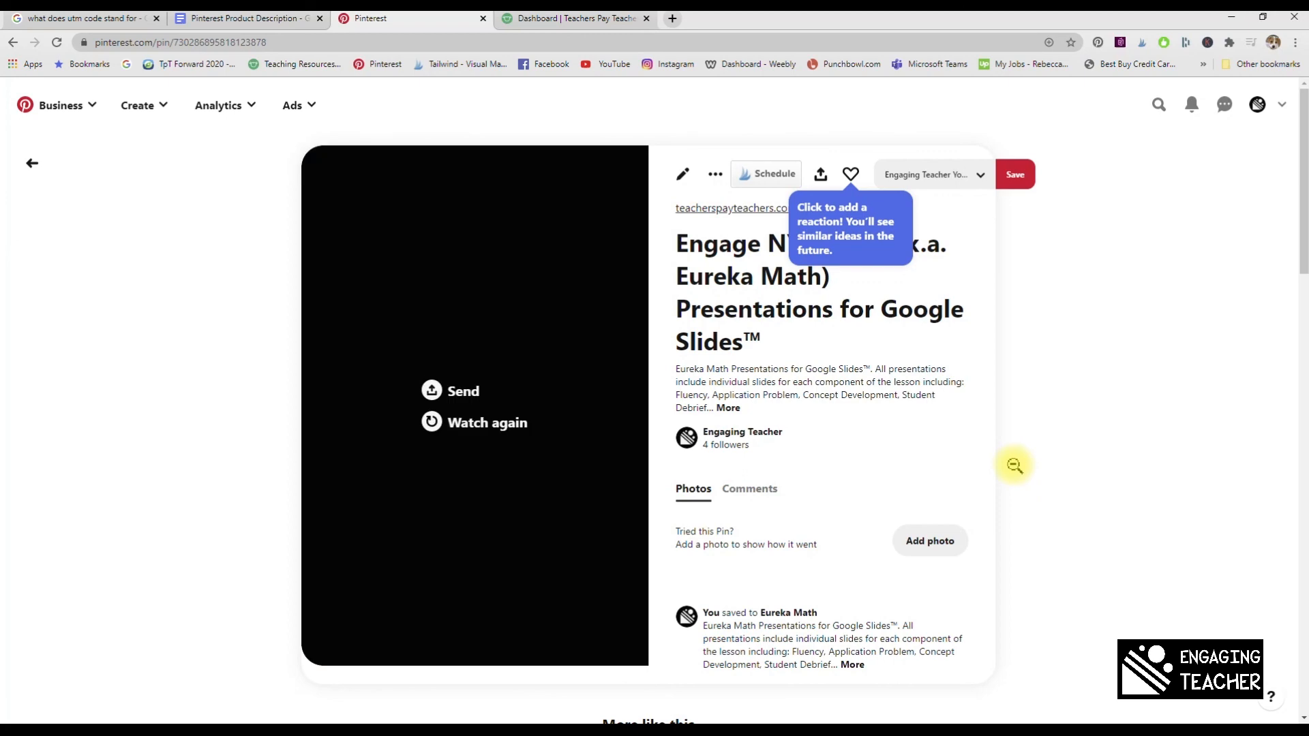
pyautogui.click(520, 424)
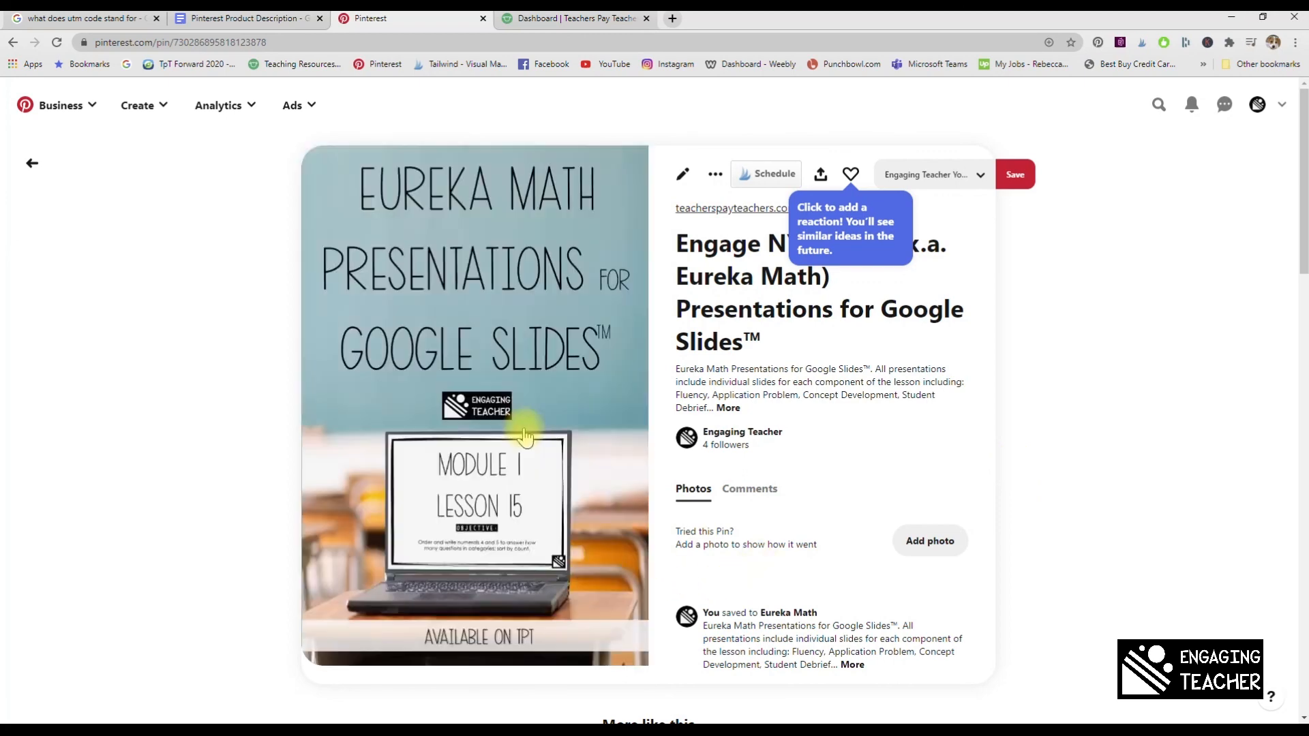